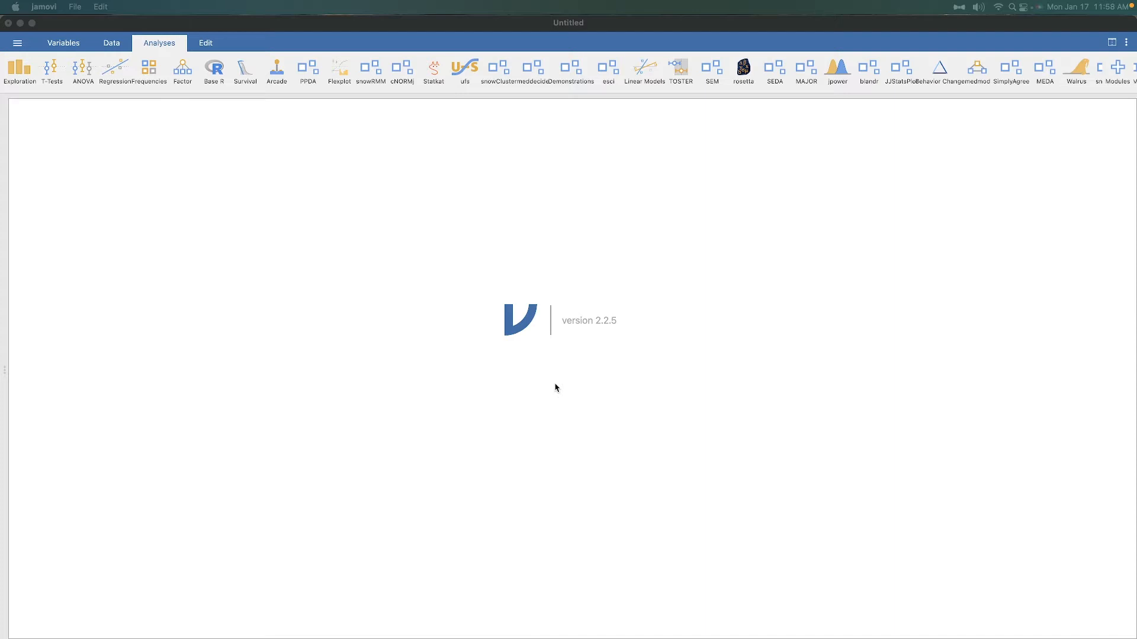
Step: Widen the data panel so the eatbreak, Dogsbest, Catsbest and Doglove columns are visible
left_click(556, 387)
left_click(5, 370)
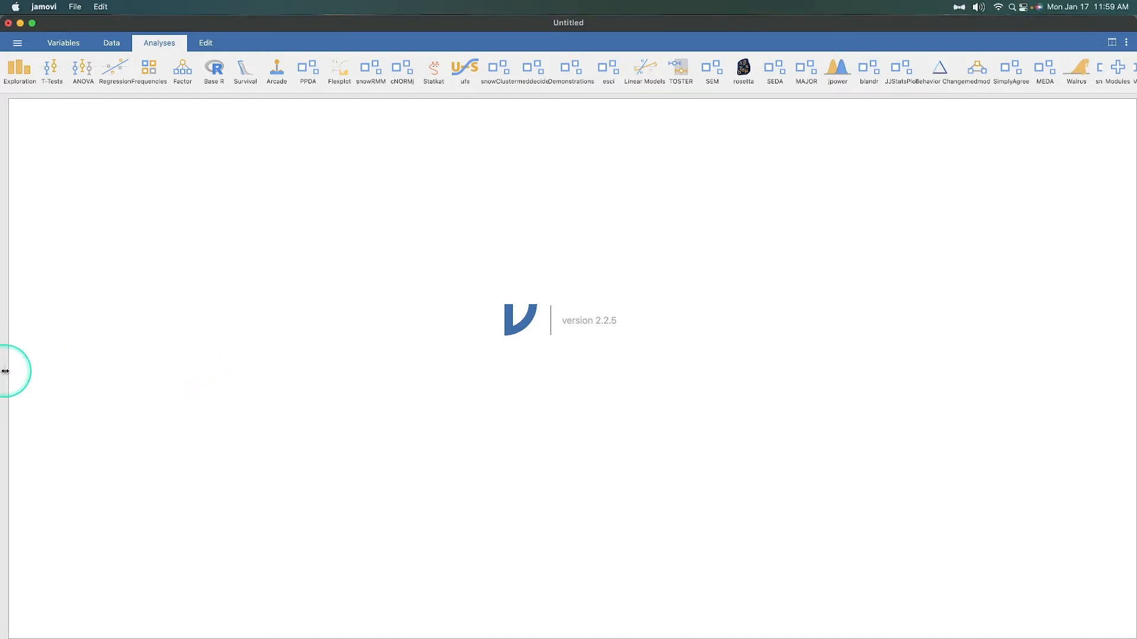
left_click_drag(4, 371, 344, 404)
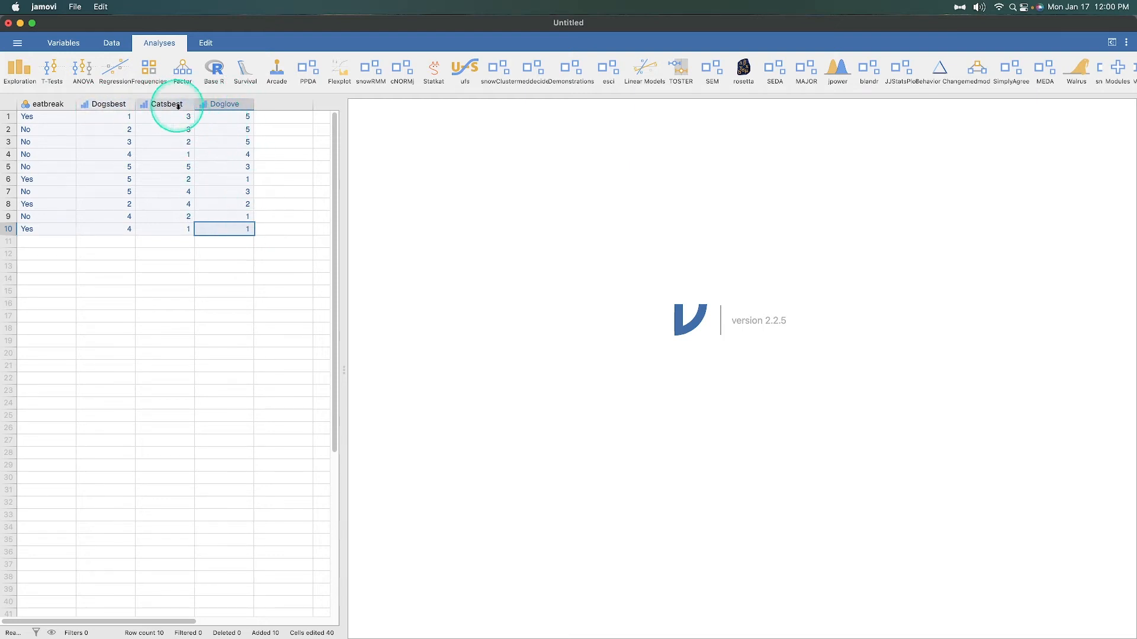
Step: Inspect the Dogsbest variable's setup, checking its lowest and highest levels
double_click(109, 104)
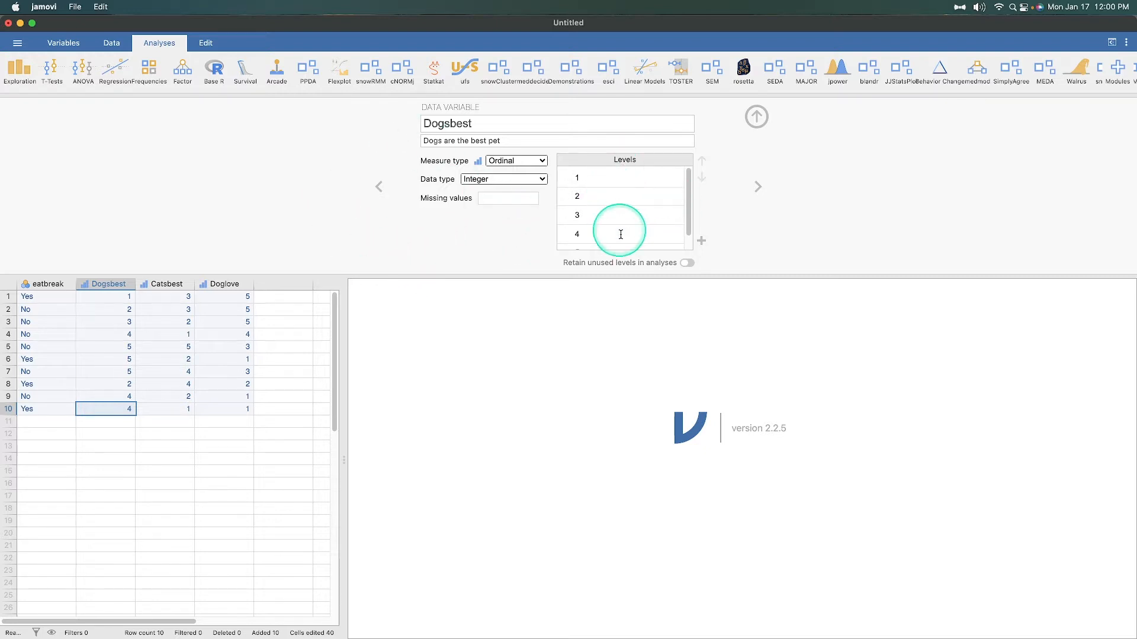
left_click(593, 177)
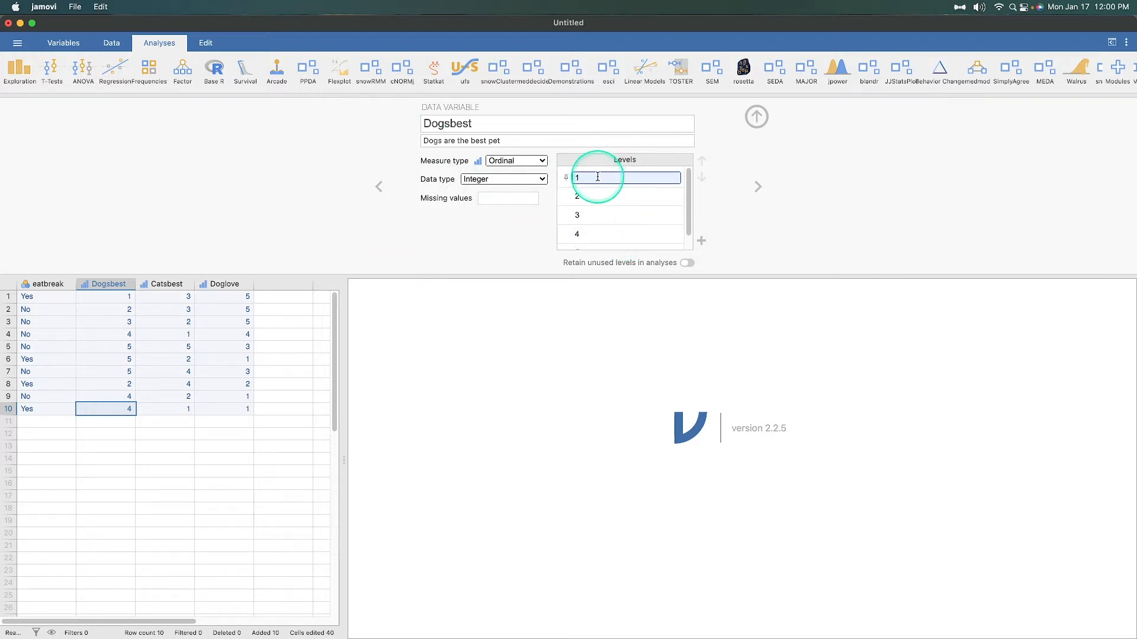
scroll(613, 205, "down", 2)
left_click(607, 237)
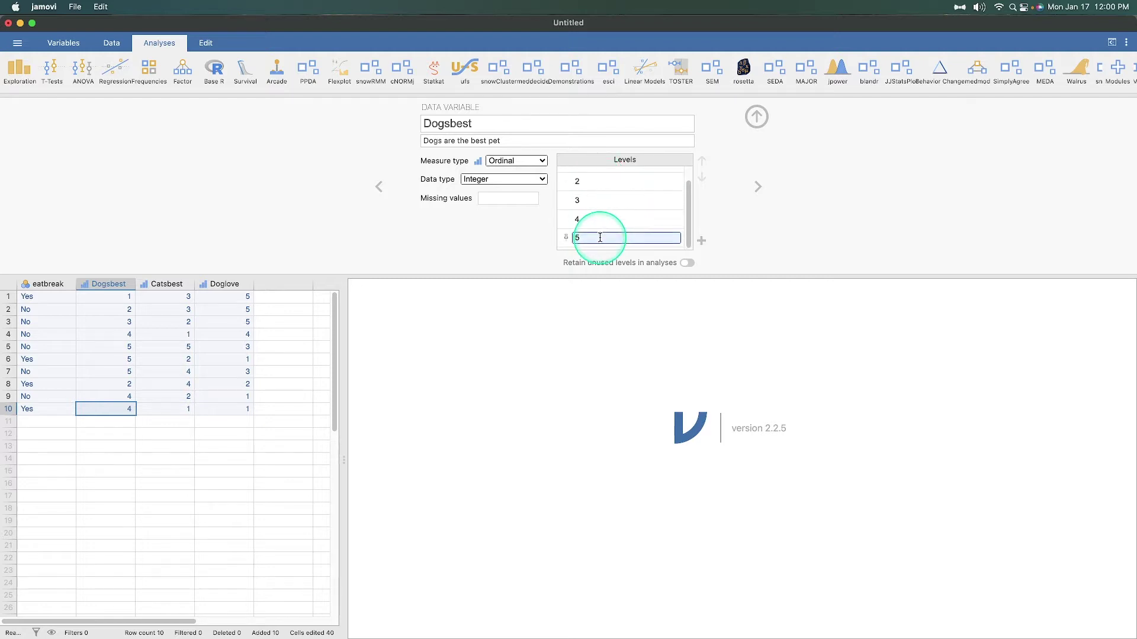
Step: Switch to the Catsbest setup and inspect its levels 5 and 1
left_click(175, 284)
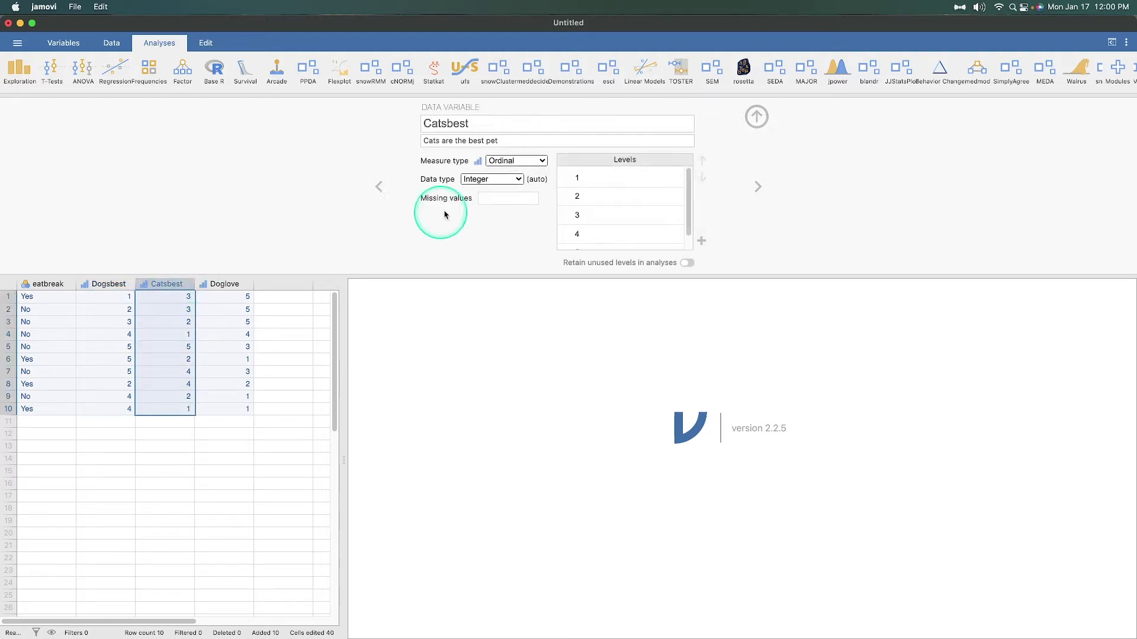
left_click(499, 141)
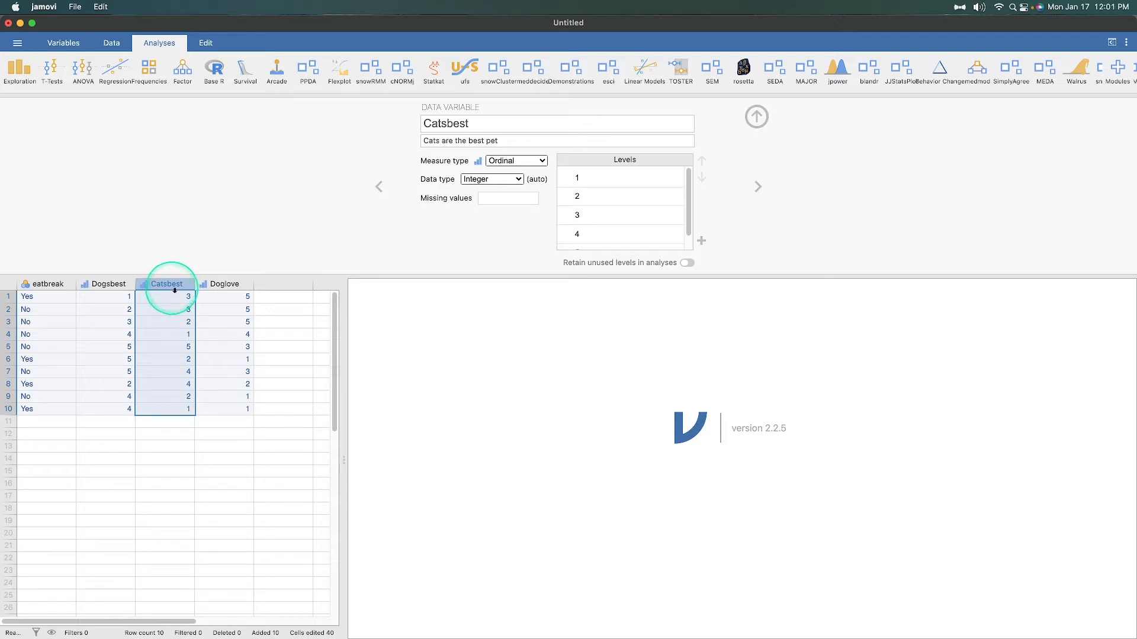
scroll(619, 214, "down", 2)
left_click(620, 236)
scroll(622, 222, "up", 2)
left_click(610, 178)
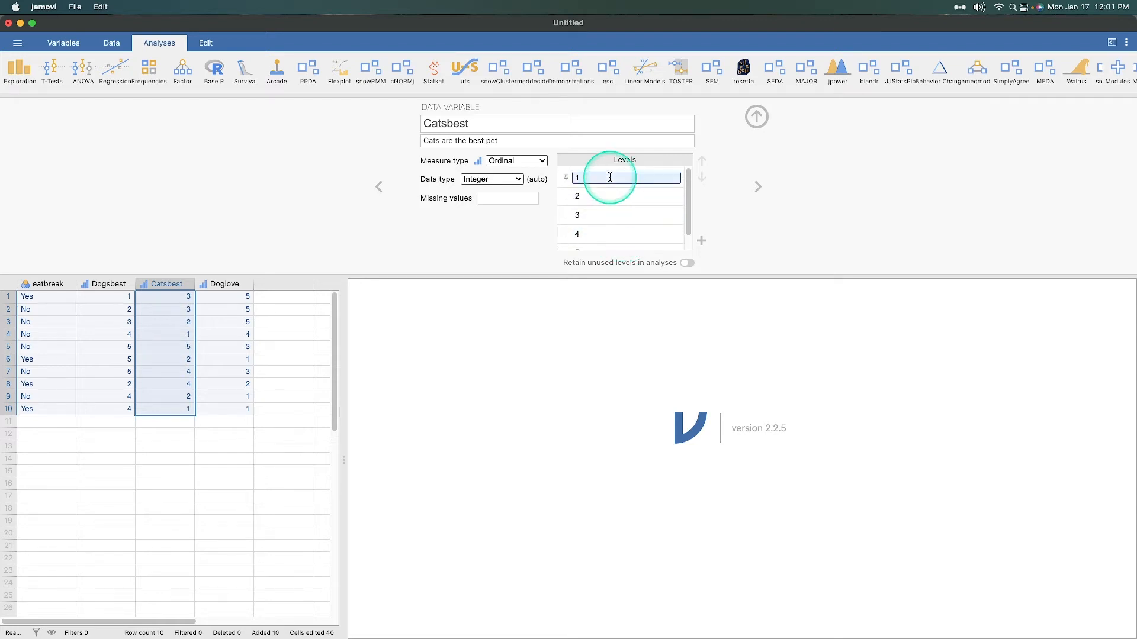
left_click(102, 284)
Step: Step back and forth between the Dogsbest and Catsbest setups, ending on Catsbest
left_click(122, 283)
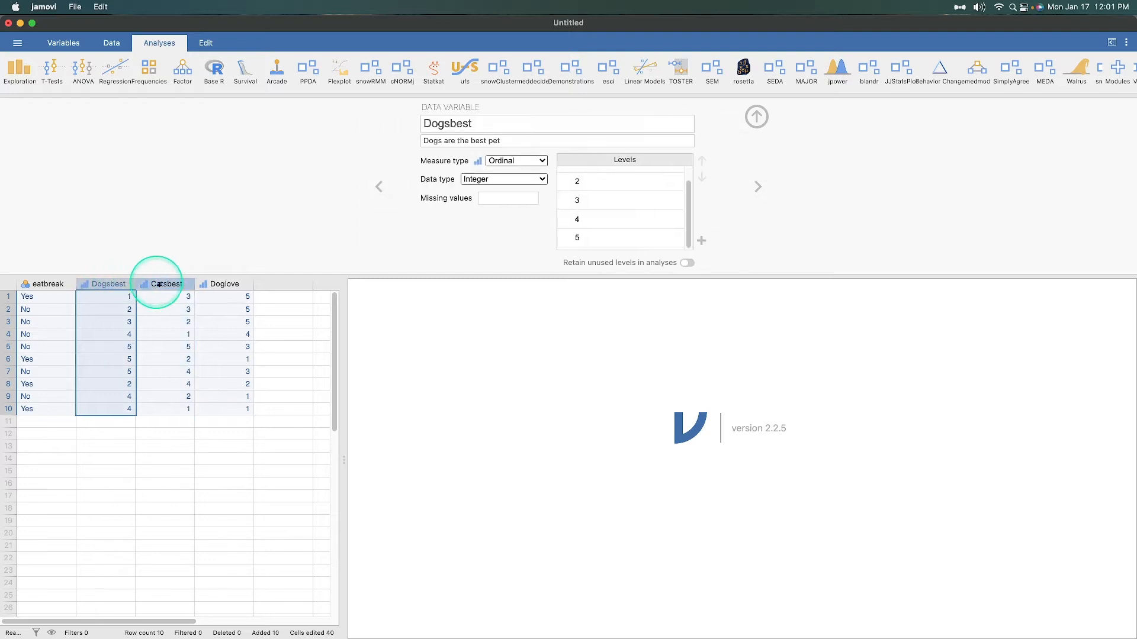
left_click(757, 186)
left_click(379, 188)
left_click(758, 186)
left_click(380, 187)
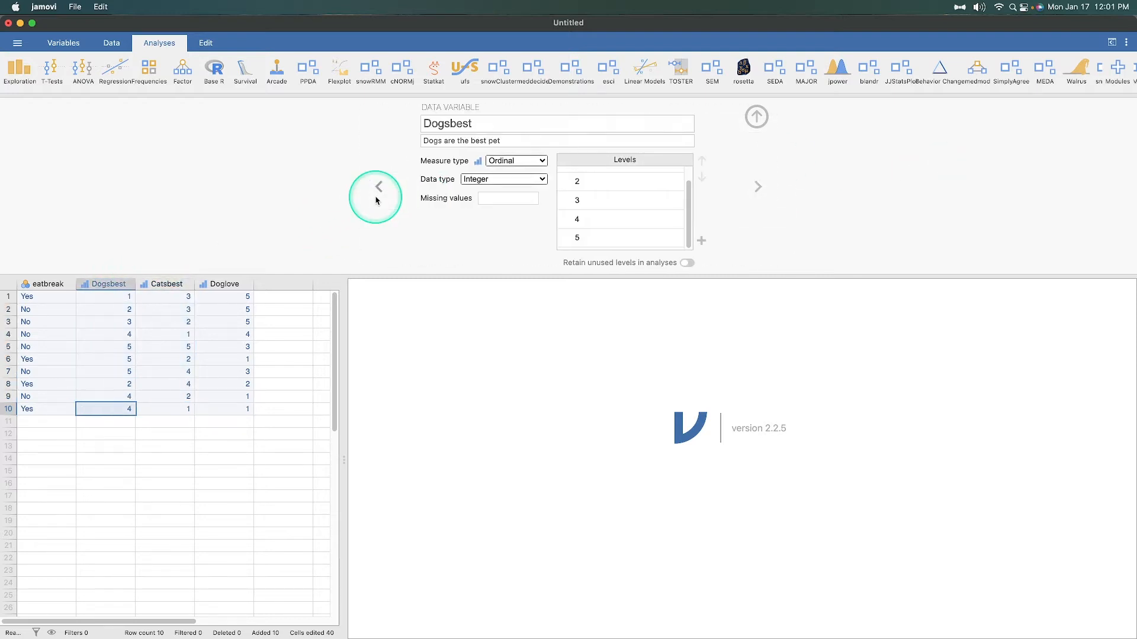
left_click(756, 186)
left_click(379, 187)
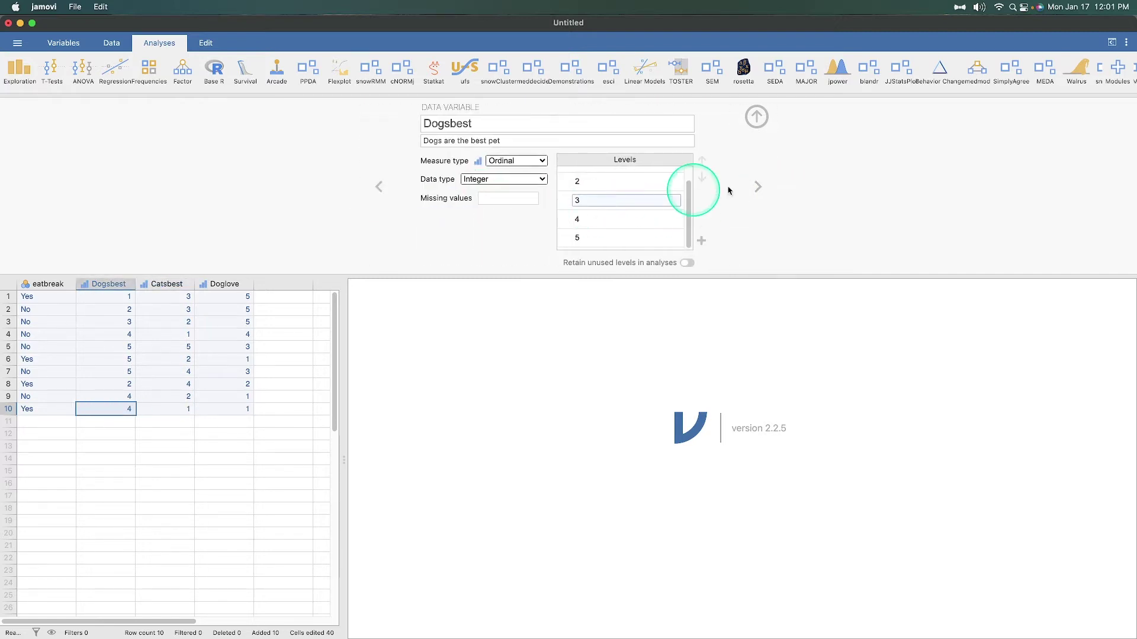
left_click(757, 188)
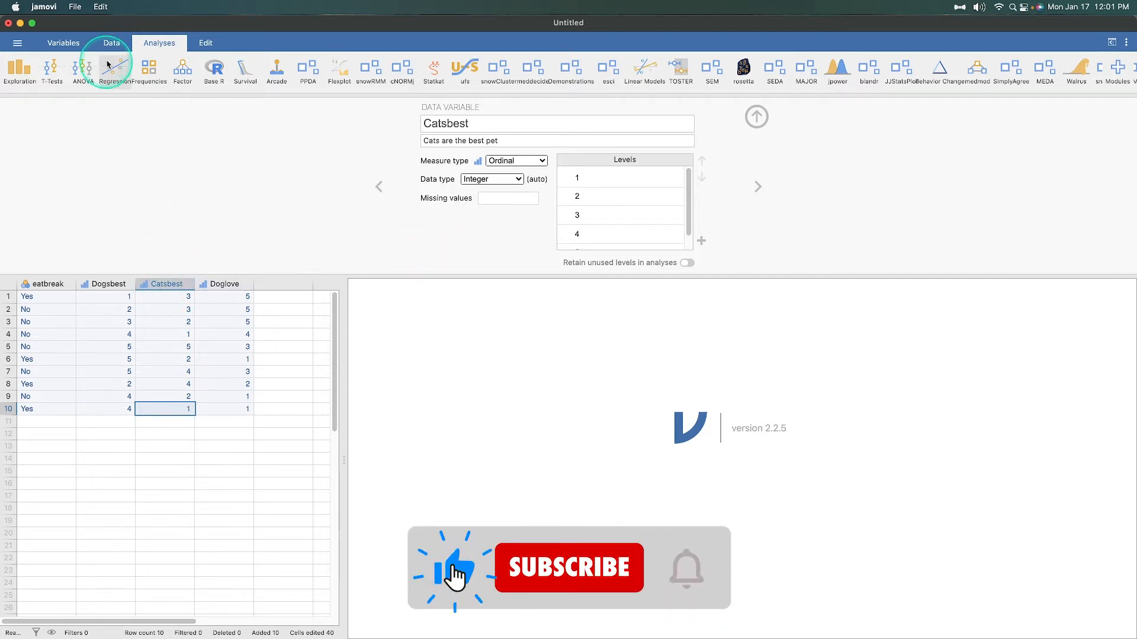
Step: Create the transformed variable Catsbest (2) from Catsbest and place it right after Catsbest
left_click(111, 43)
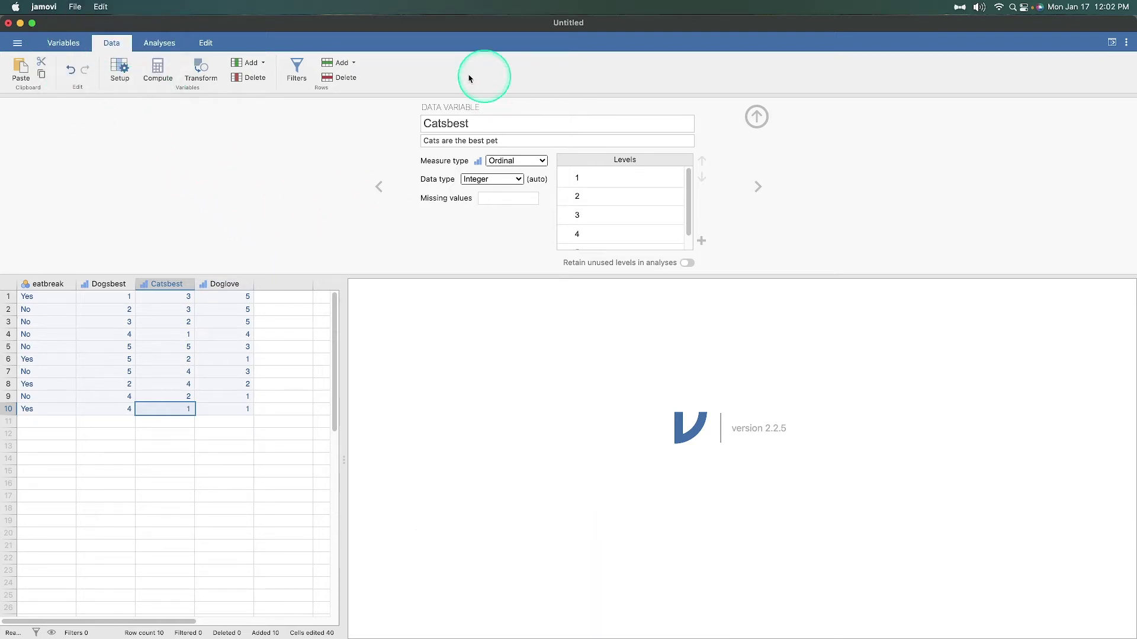
left_click(575, 177)
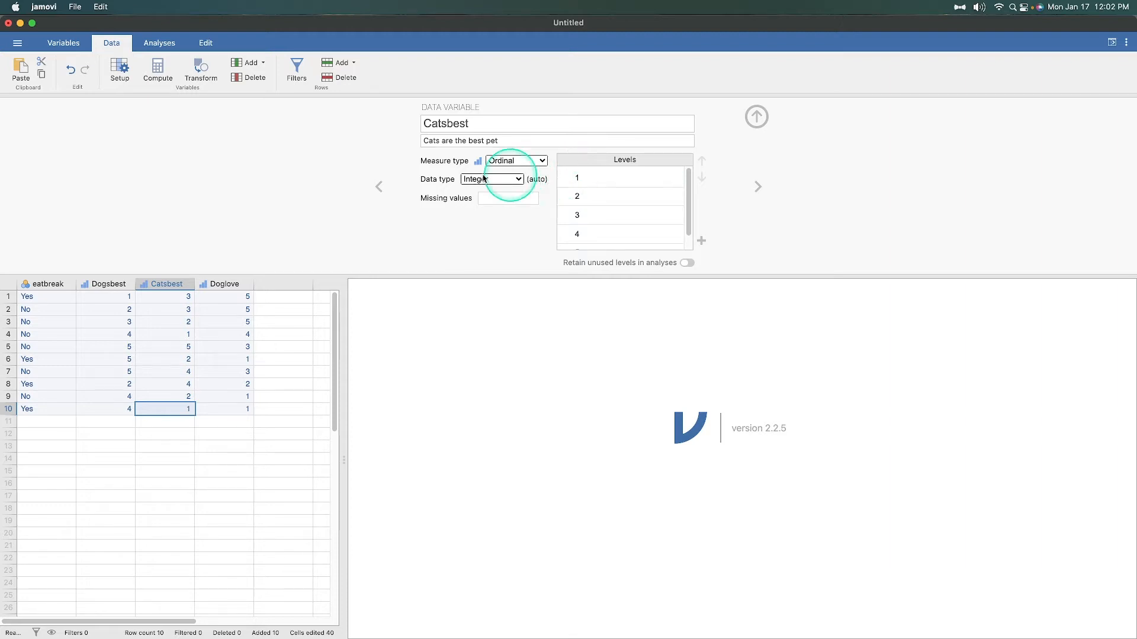
left_click(157, 69)
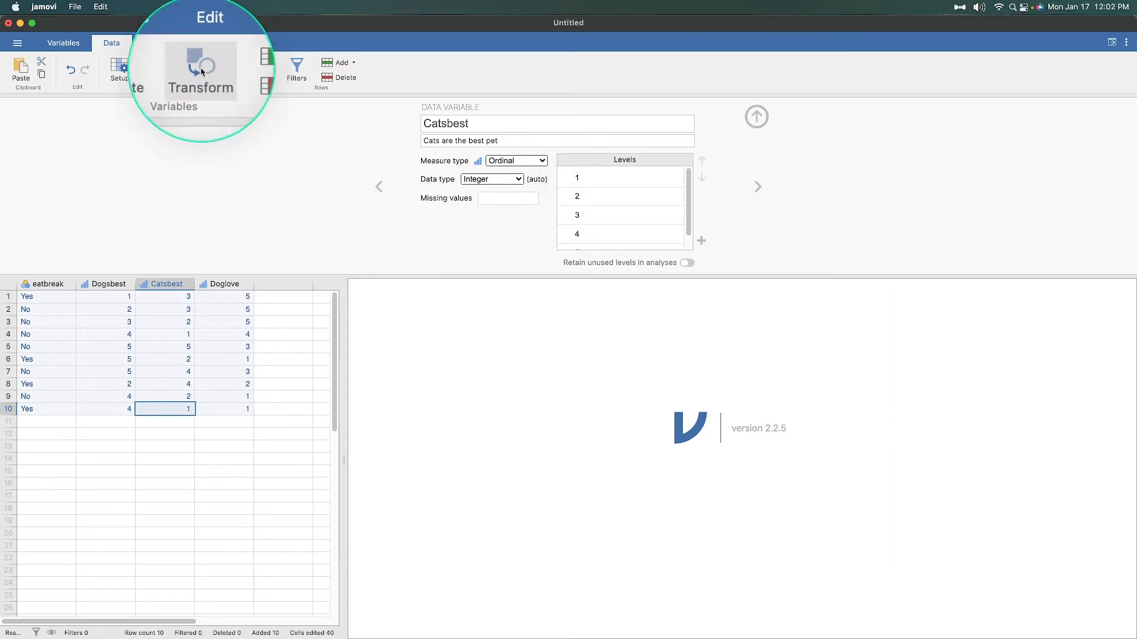
left_click(200, 71)
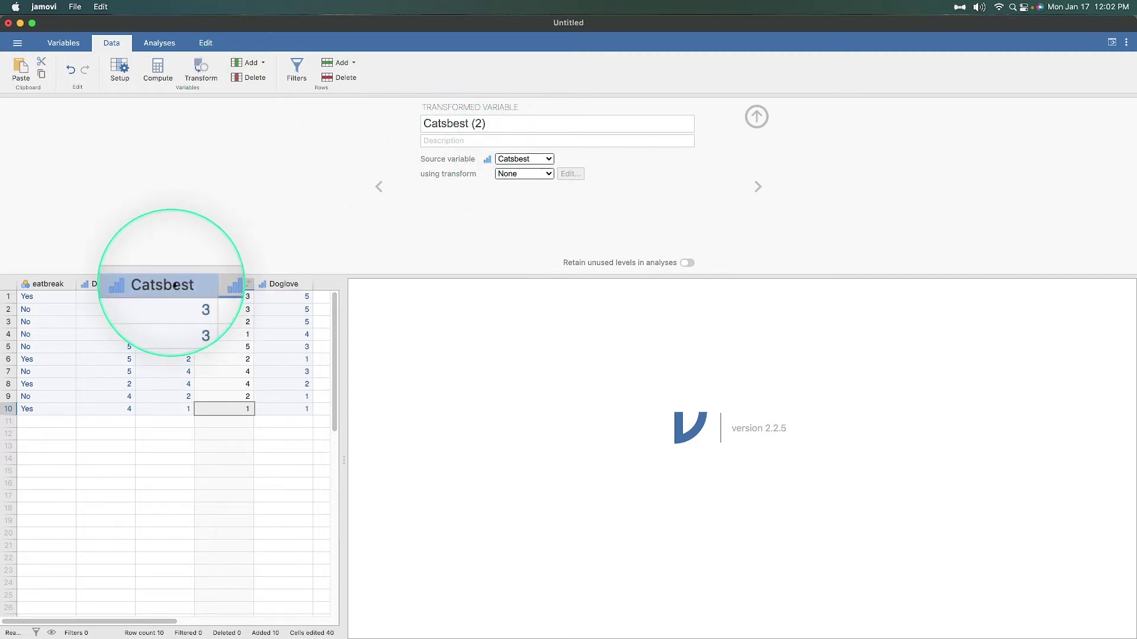
left_click_drag(227, 286, 248, 285)
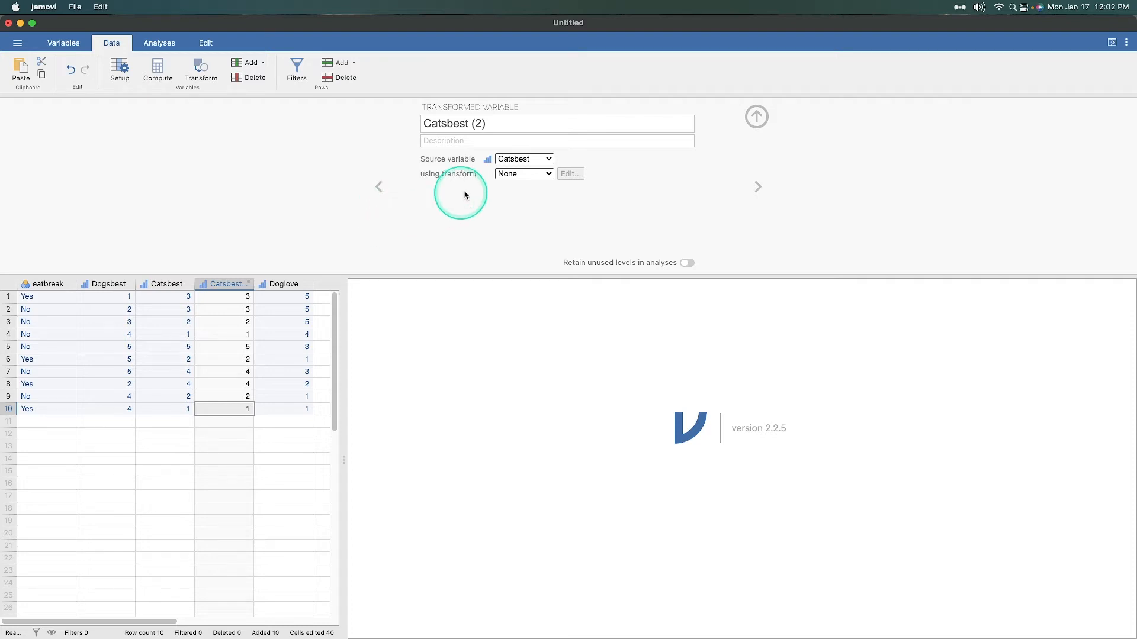
Step: Create a new transform (Transform 1) for Catsbest (2) and widen the spreadsheet area
left_click(515, 174)
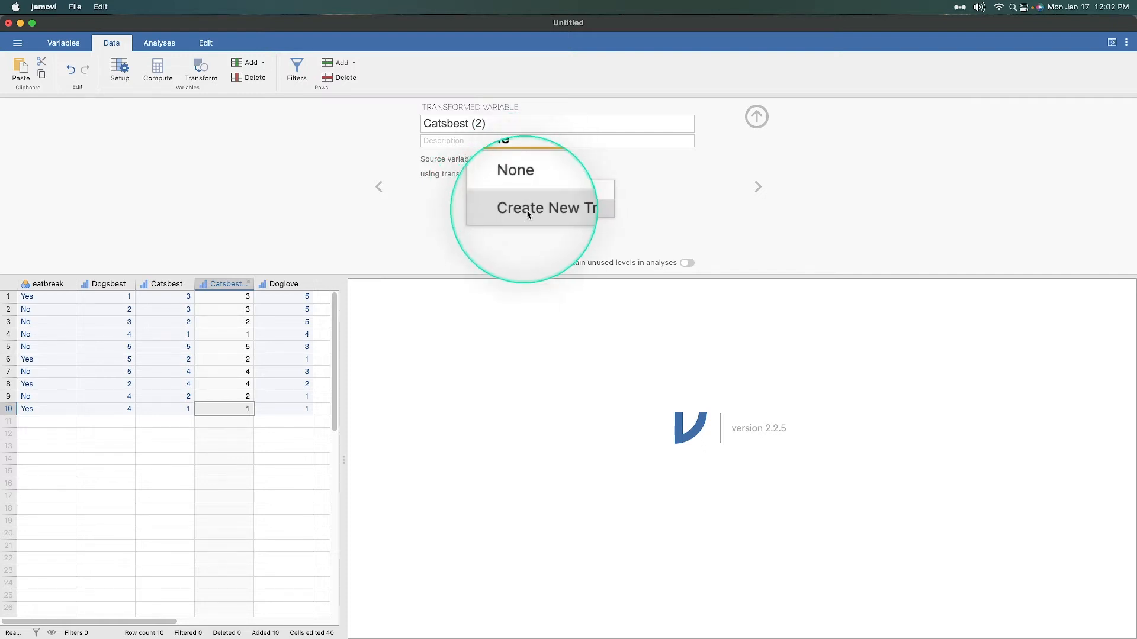
left_click(563, 212)
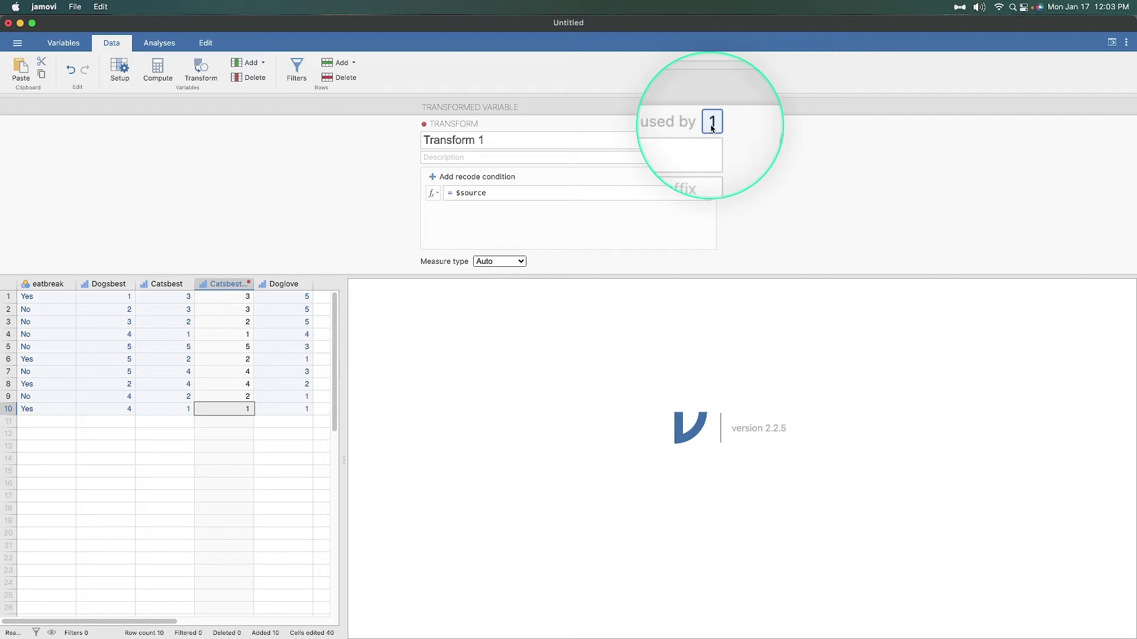
left_click(710, 125)
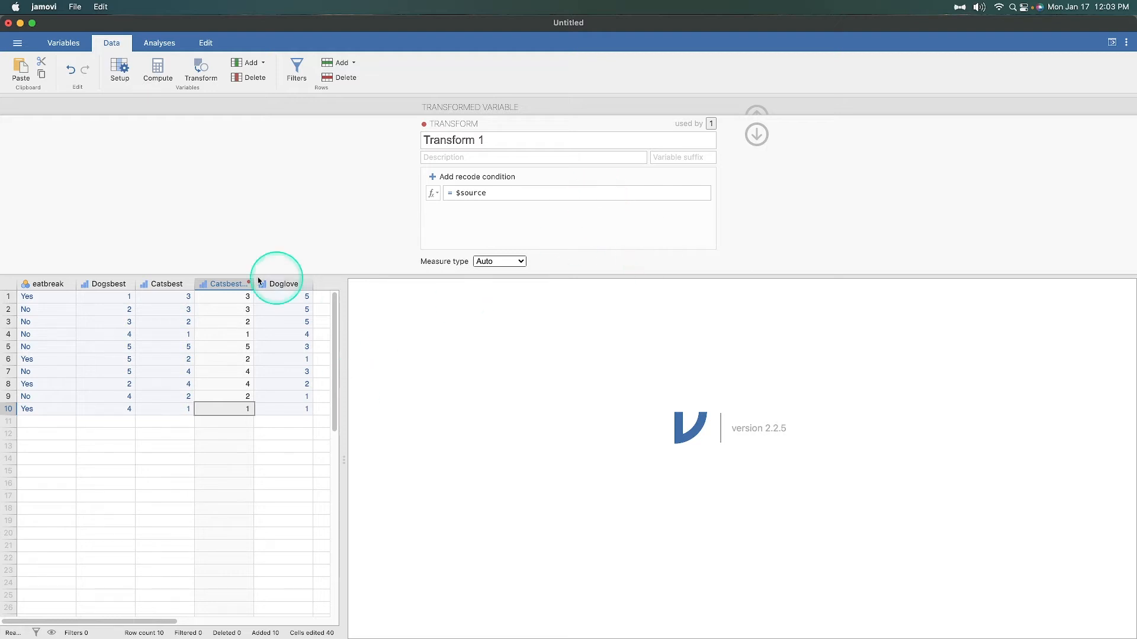
left_click_drag(337, 464, 414, 454)
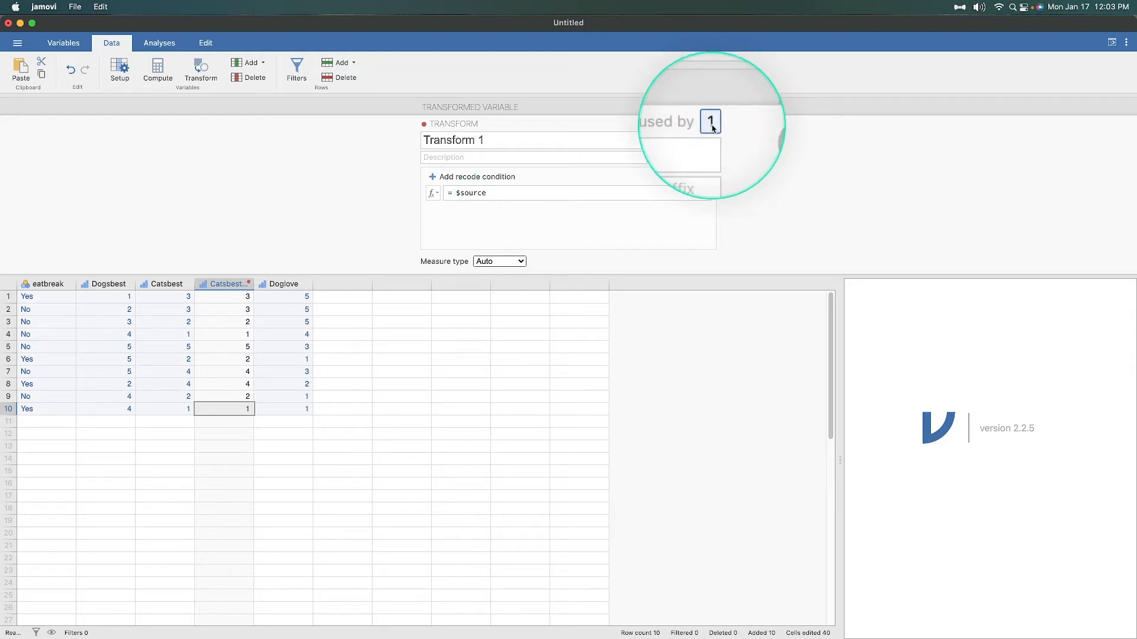
Step: Replace the transform name 'Transform 1' with 'Rev Coded'
left_click(480, 140)
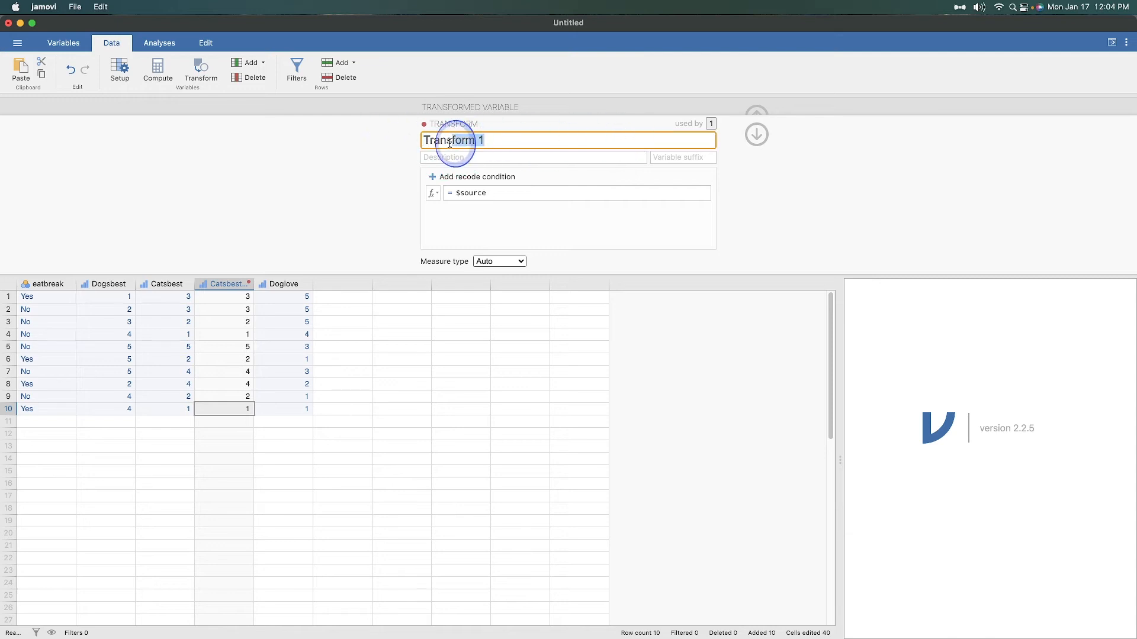
left_click_drag(460, 141, 367, 145)
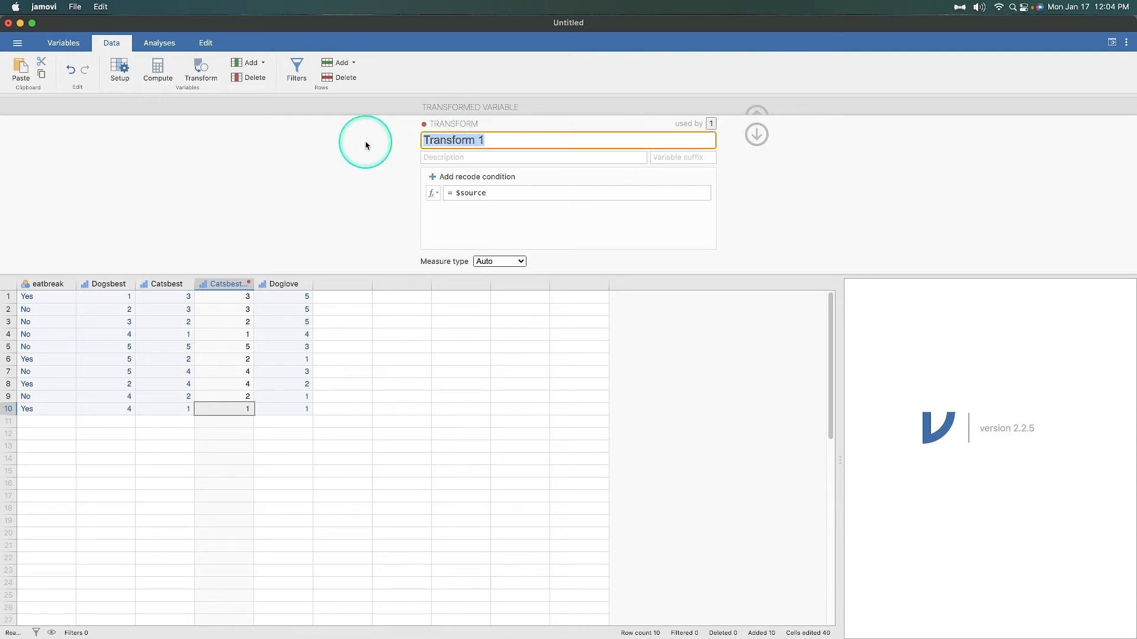
type("Cas")
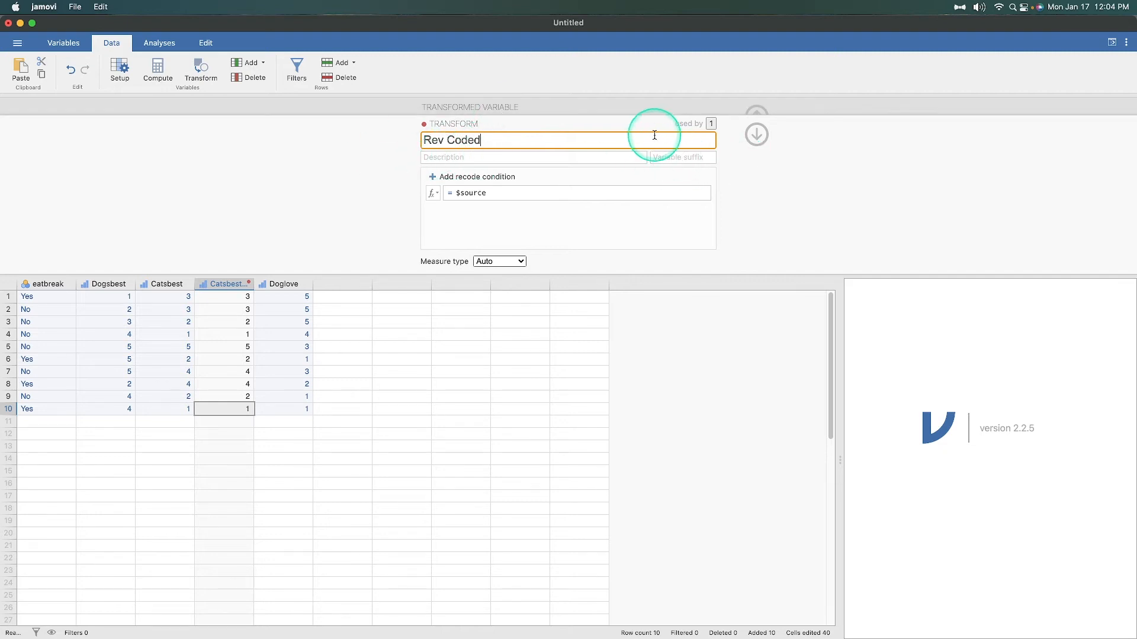
left_click(701, 160)
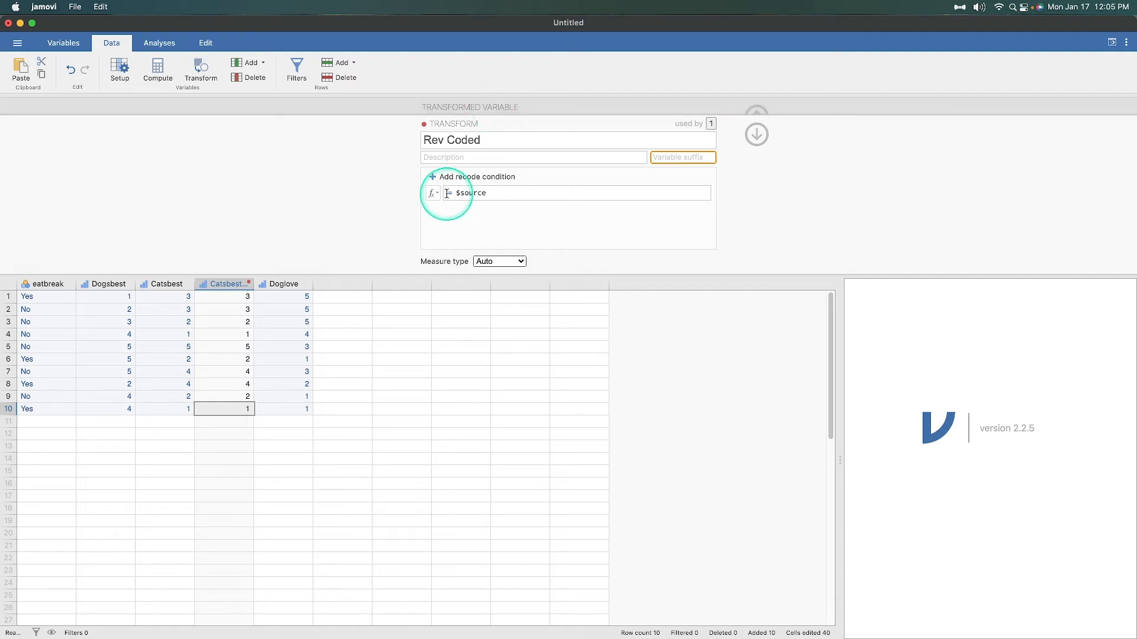
Step: Add the first recode condition '$source == 1' use 5, with else use 0
left_click(472, 177)
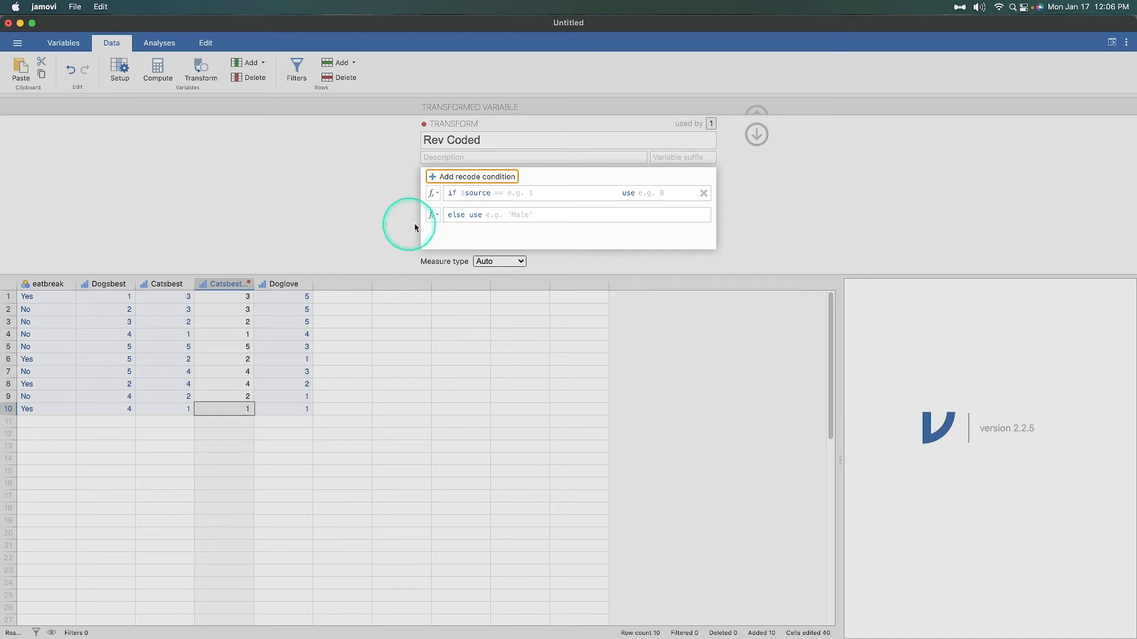
left_click(641, 210)
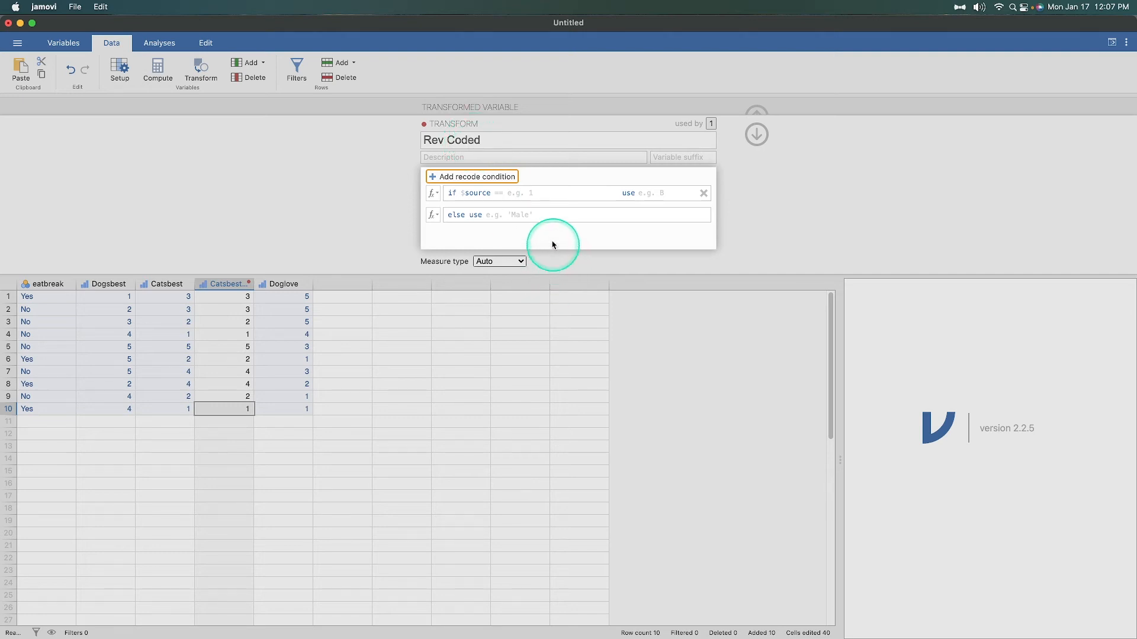
left_click(449, 220)
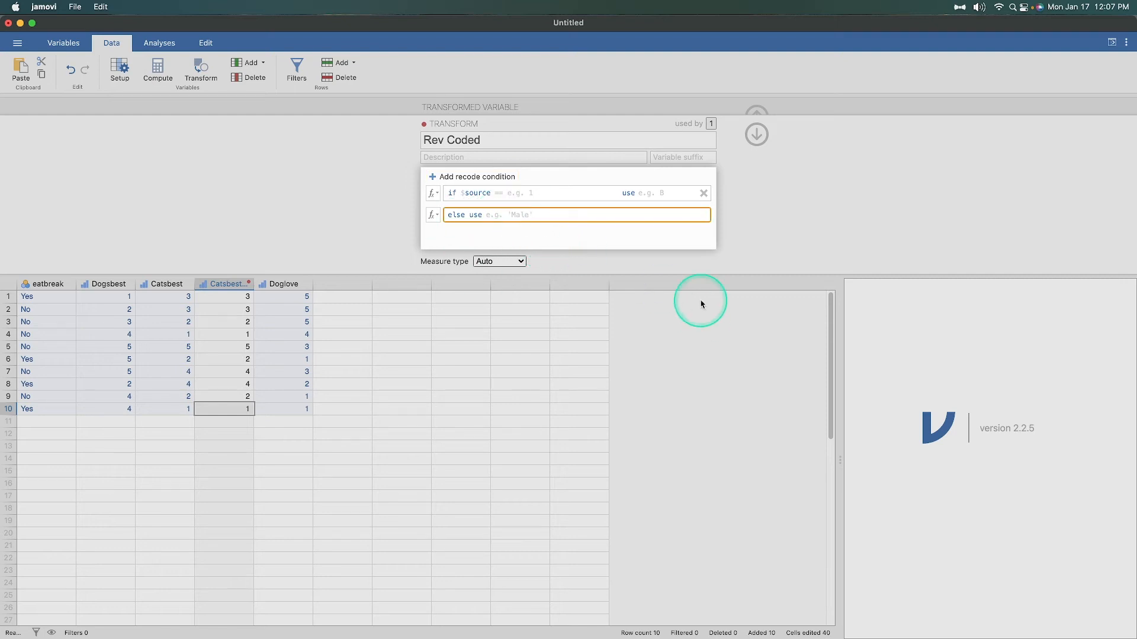
type("0")
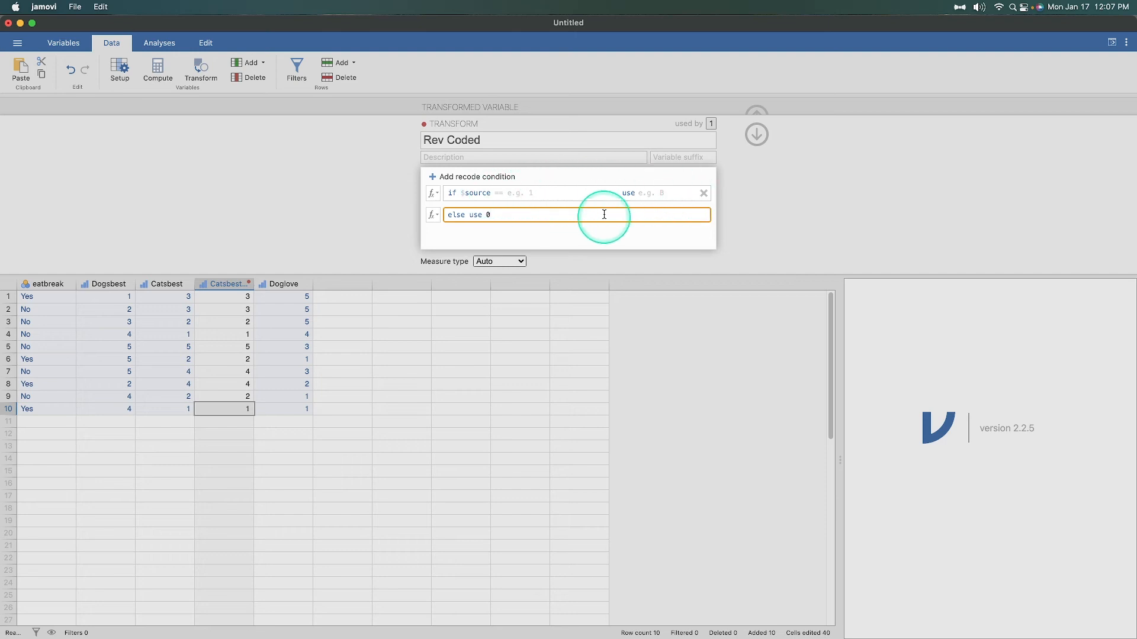
left_click(503, 193)
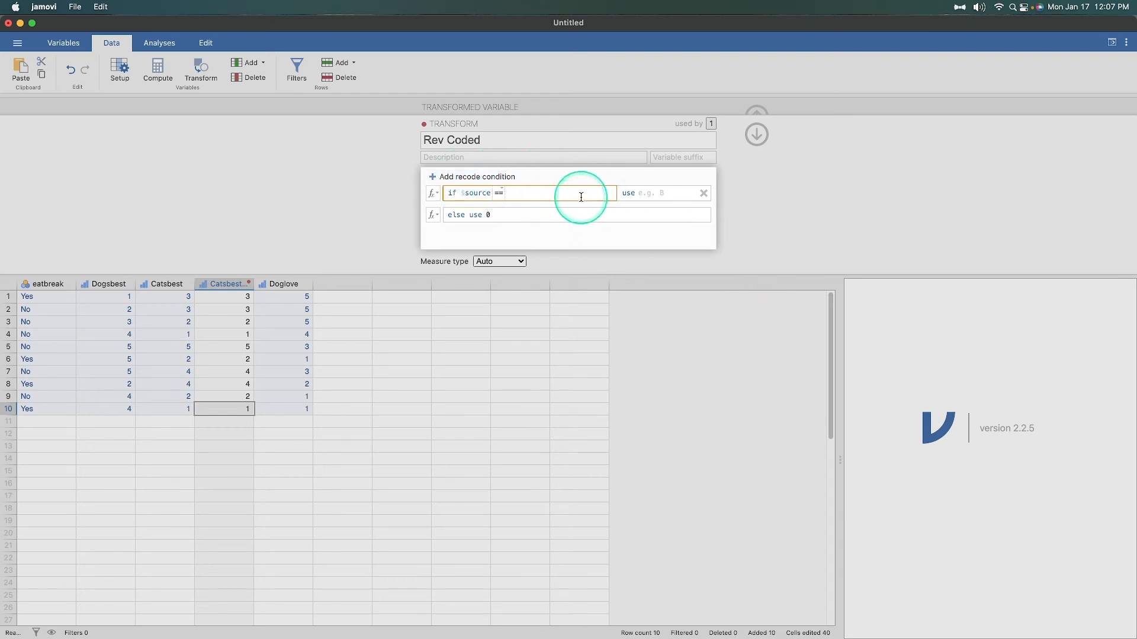
type("1")
type("$source ==")
left_click(652, 193)
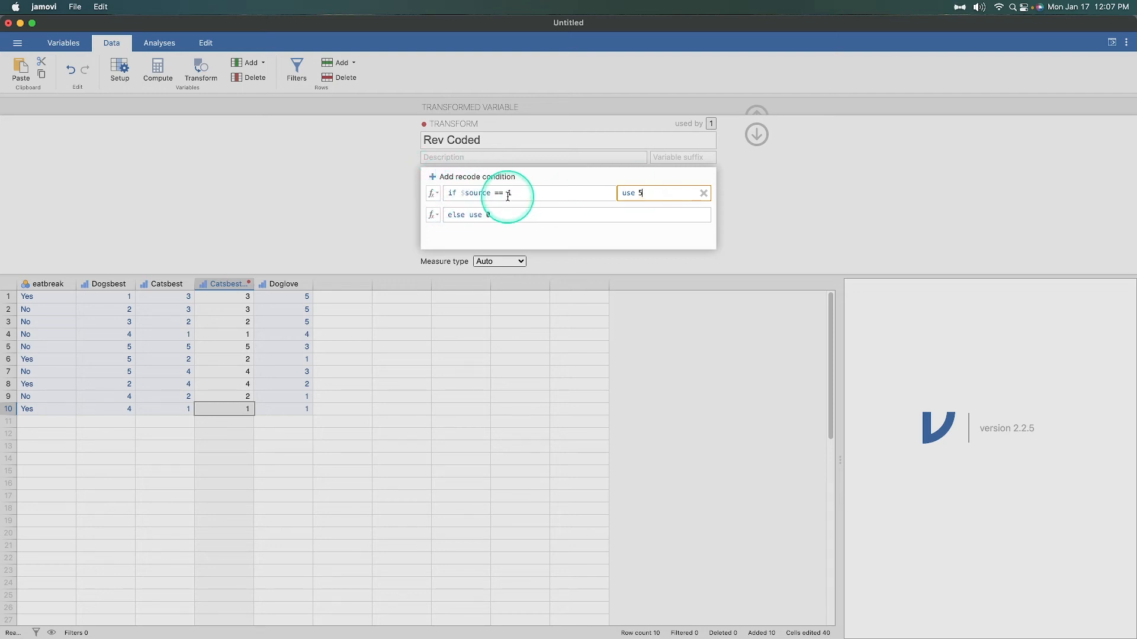
Step: Add a second recode condition '$source == 2' use 4
left_click(477, 176)
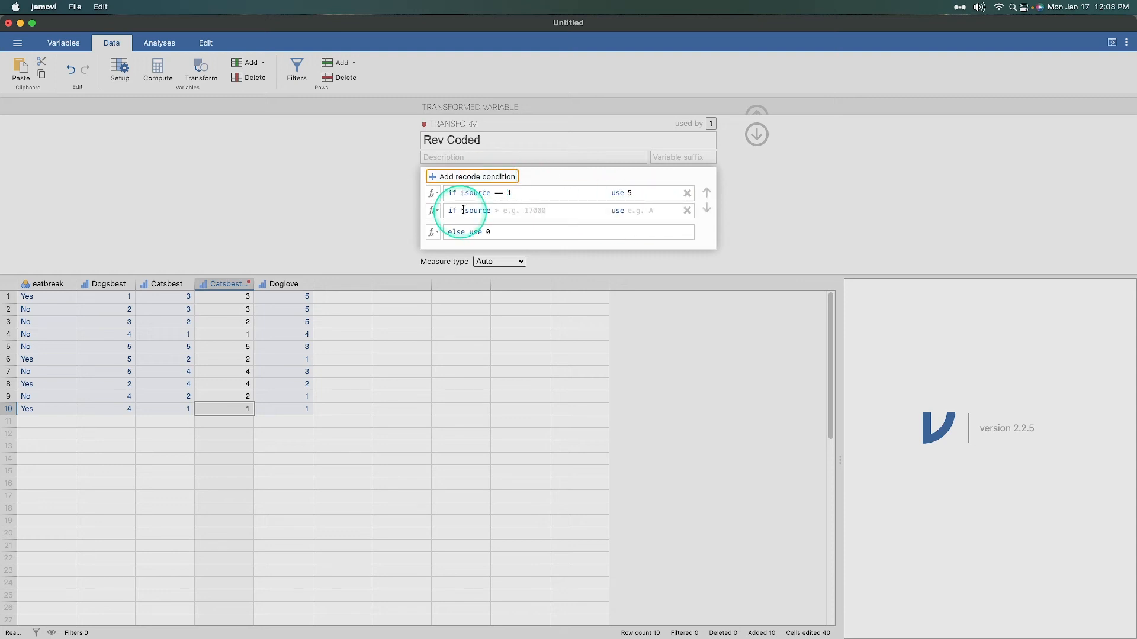
left_click(498, 211)
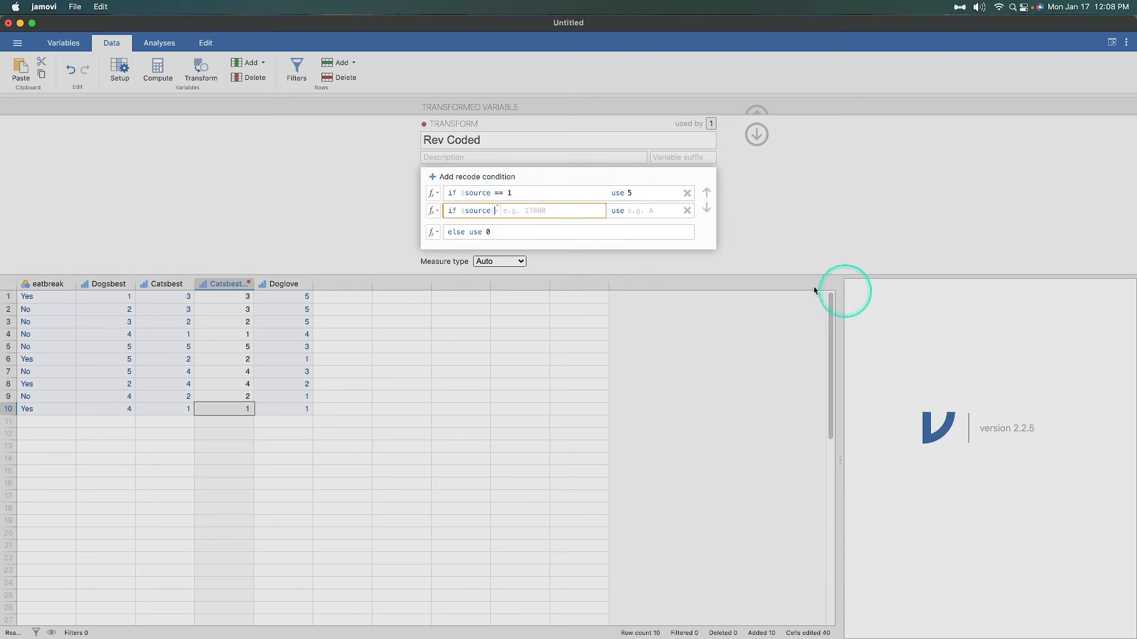
left_click(498, 211)
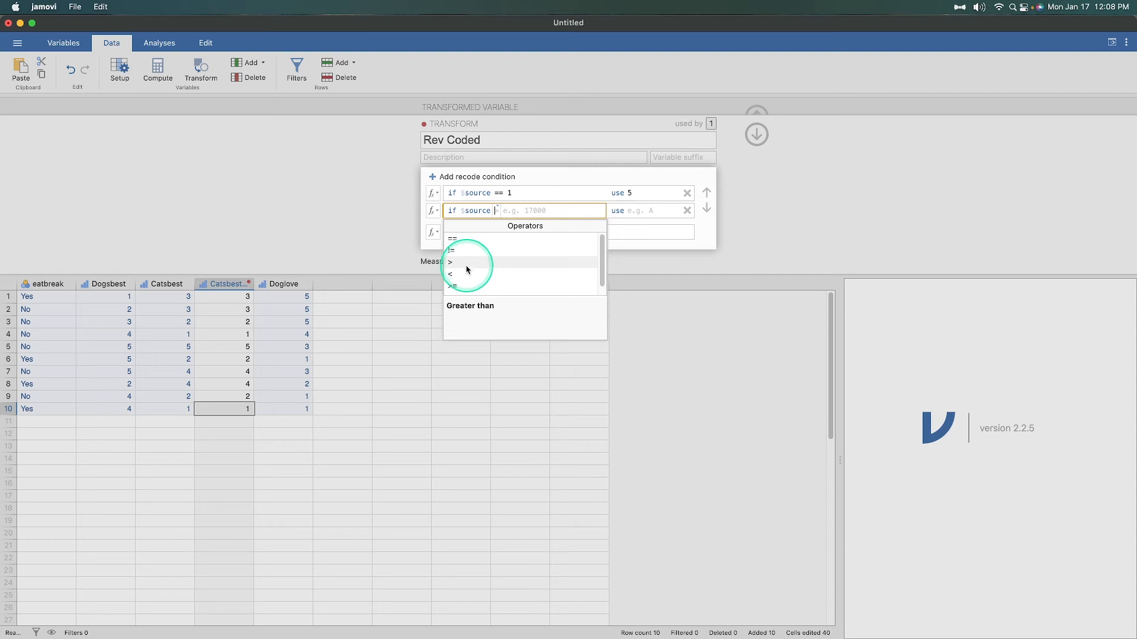
scroll(464, 288, "down", 1)
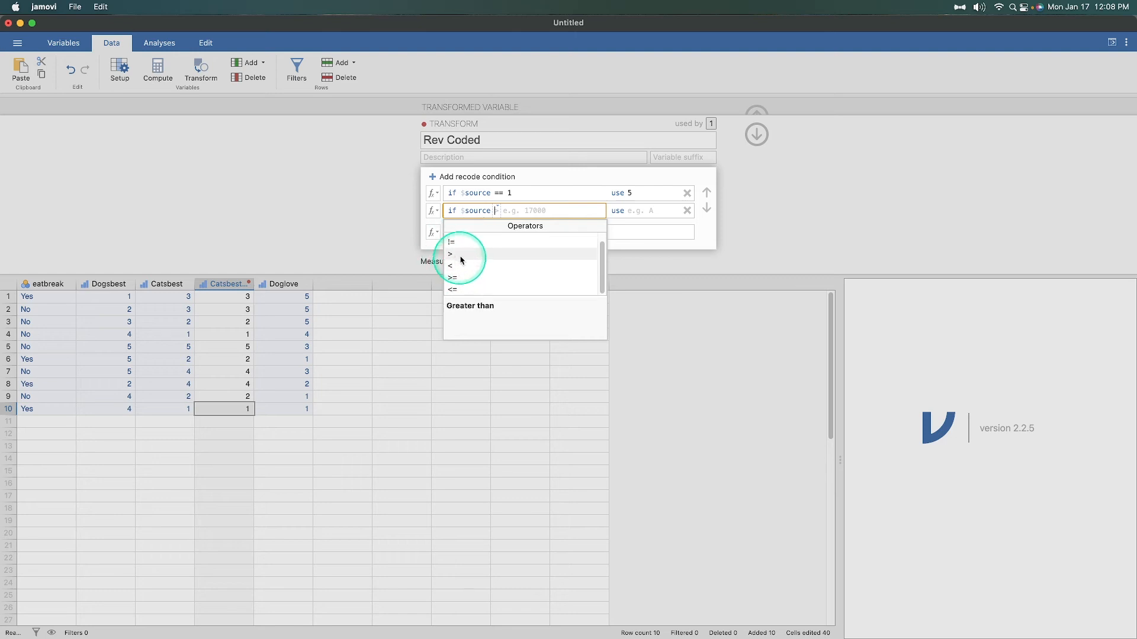
left_click(584, 181)
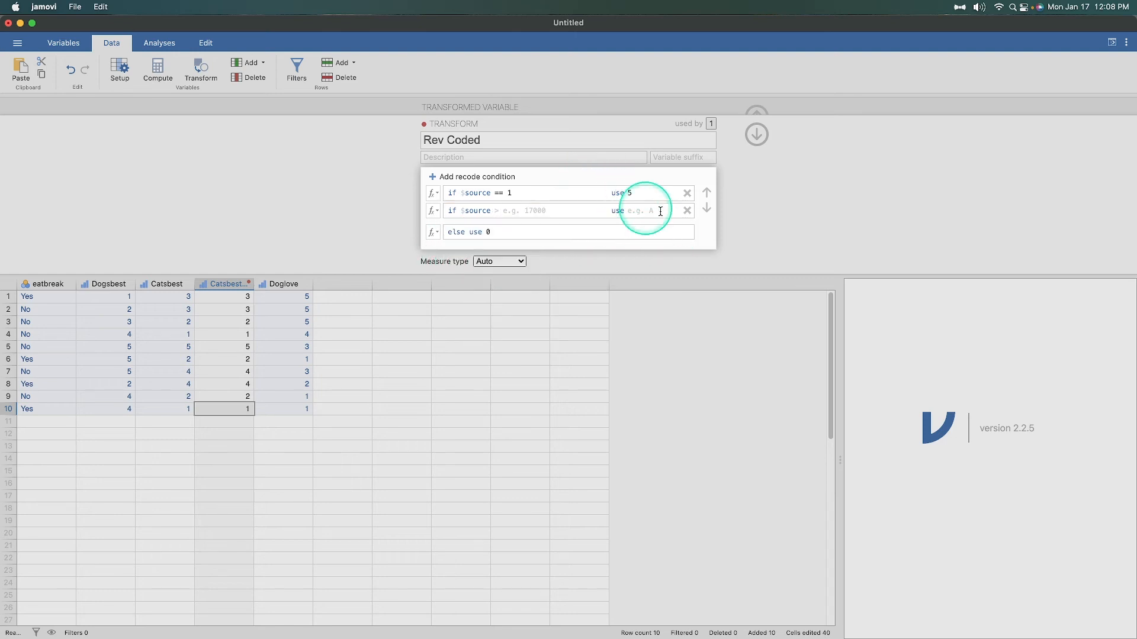
left_click(496, 211)
type("==")
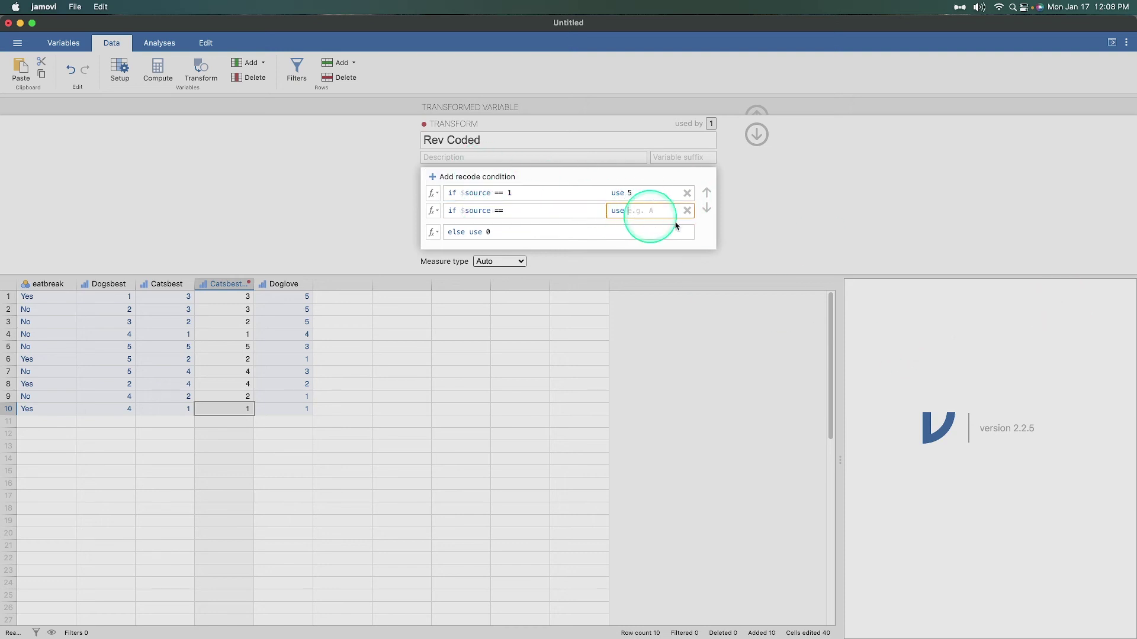
left_click(653, 211)
left_click(533, 210)
left_click(661, 211)
type("4")
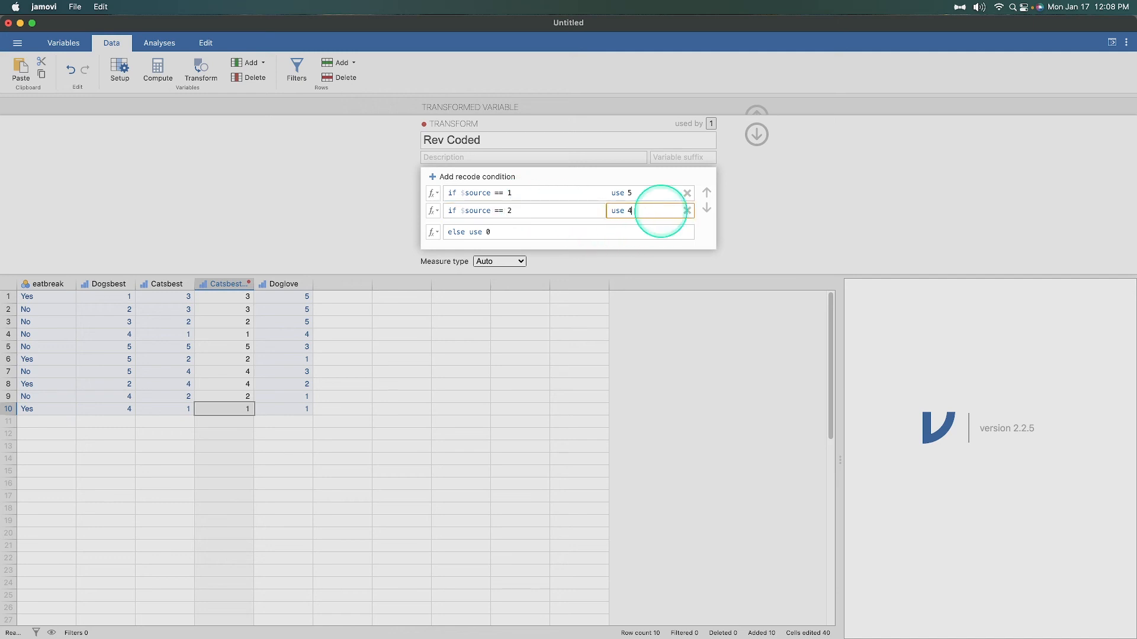
left_click(473, 175)
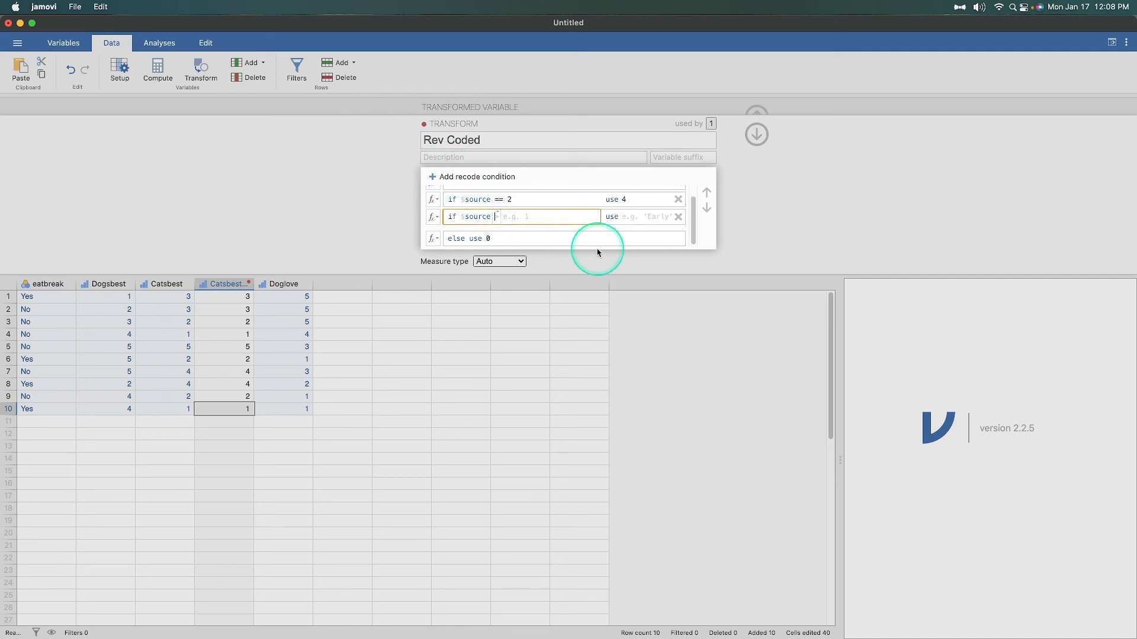
type("== 3")
Step: Complete the third condition '$source == 3' use 3 and add a fourth, '$source == 4' use 2
left_click(643, 219)
type("3")
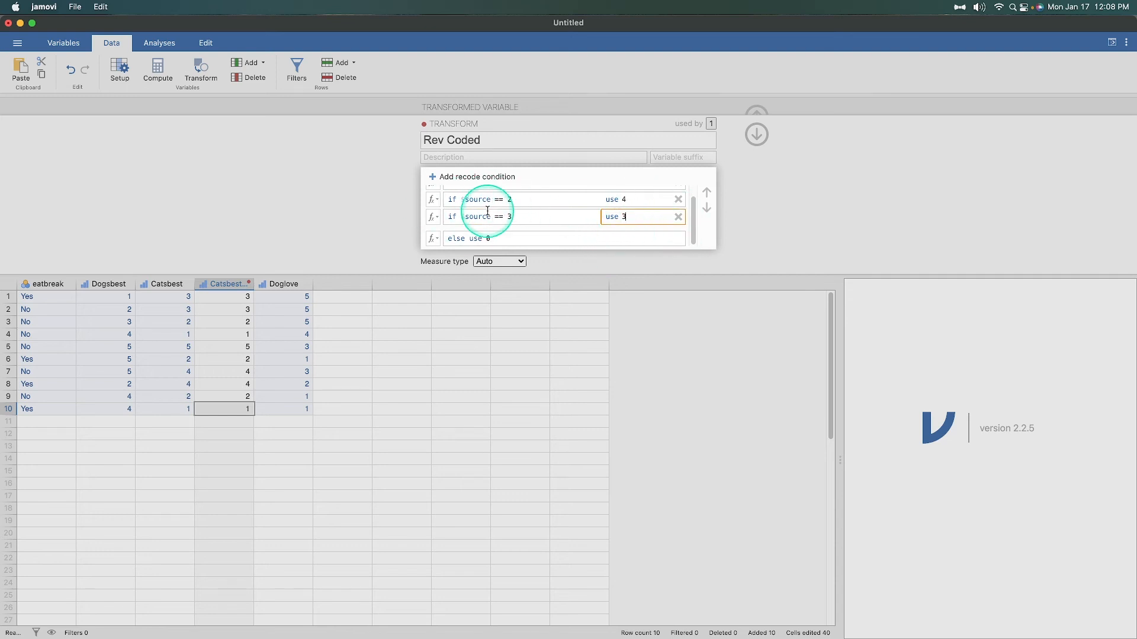
left_click(477, 176)
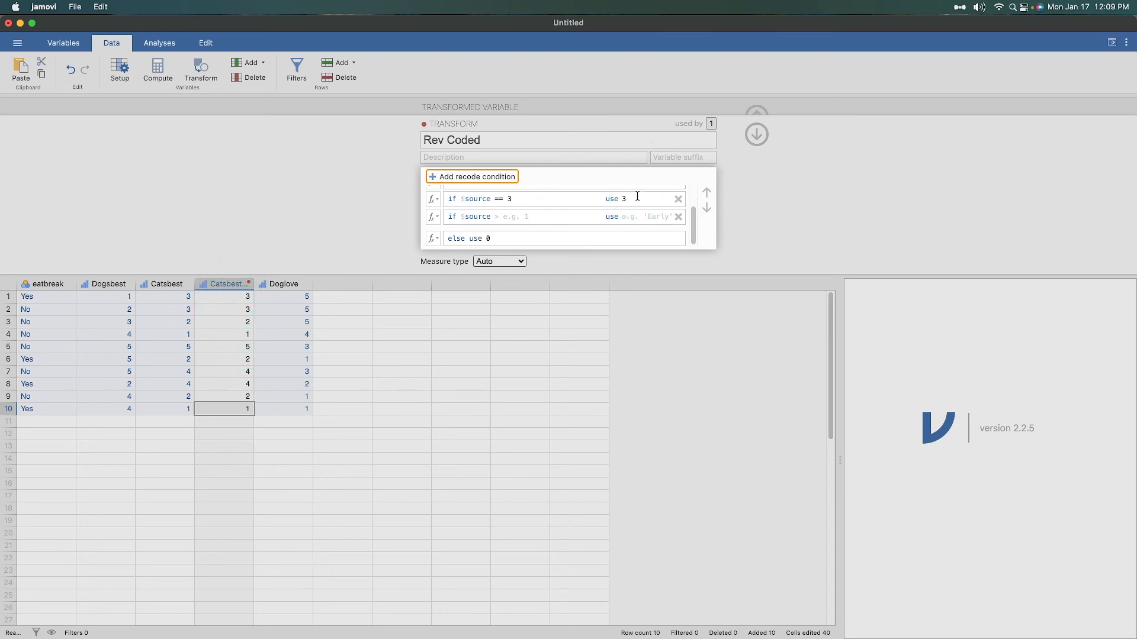
left_click(503, 218)
type("== 4")
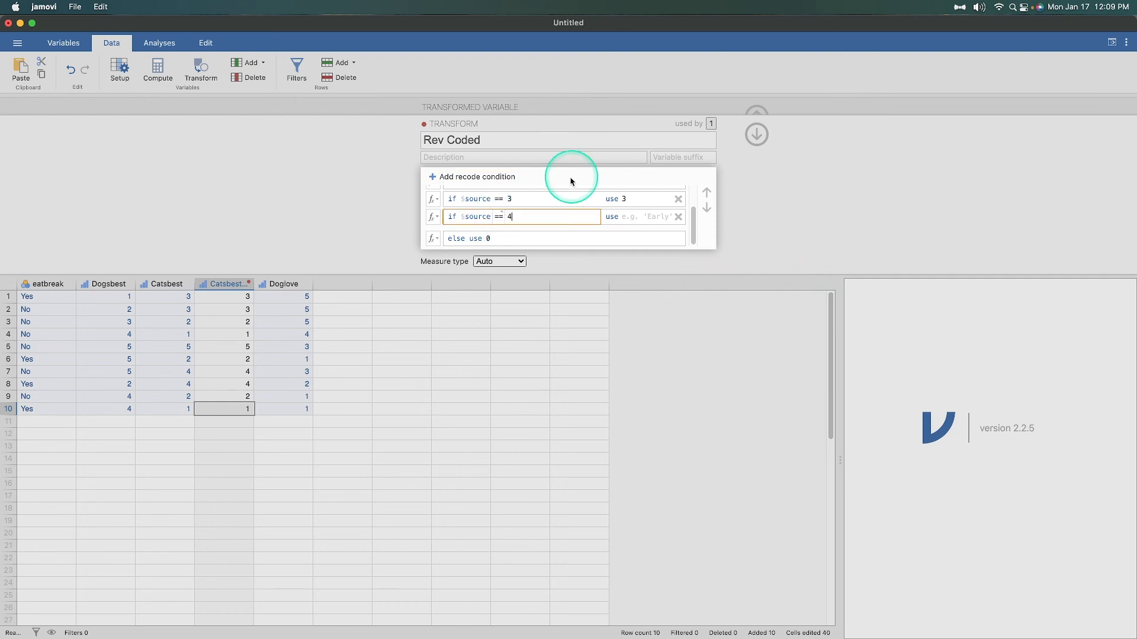
left_click(646, 217)
type("2")
Step: Add the fifth recode condition '$source == 5' use 1
left_click(462, 177)
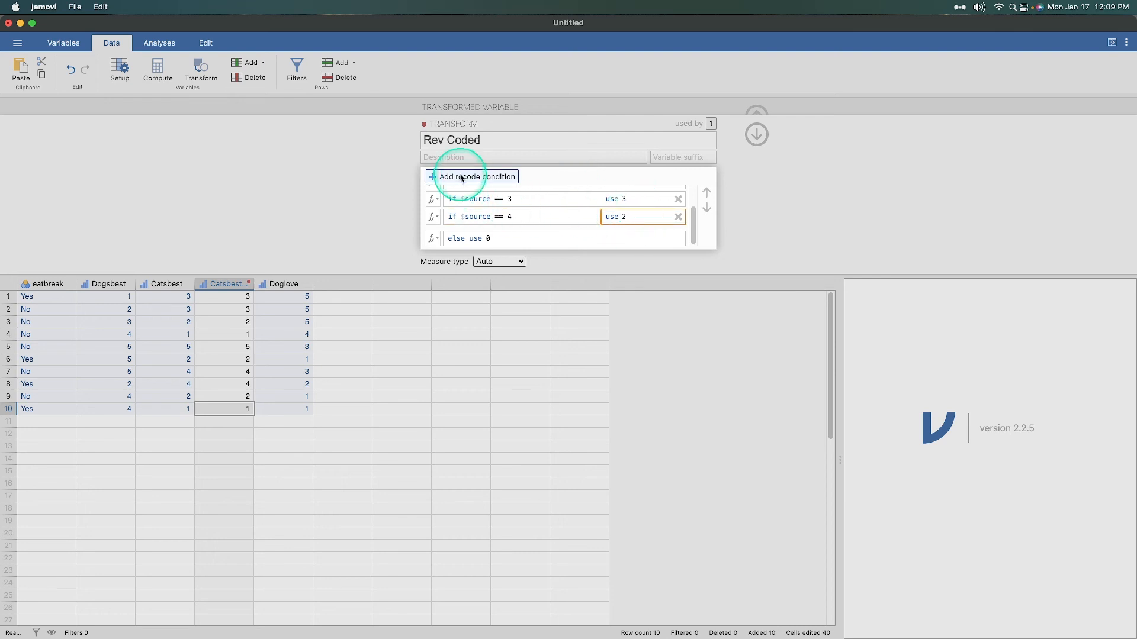
left_click(463, 176)
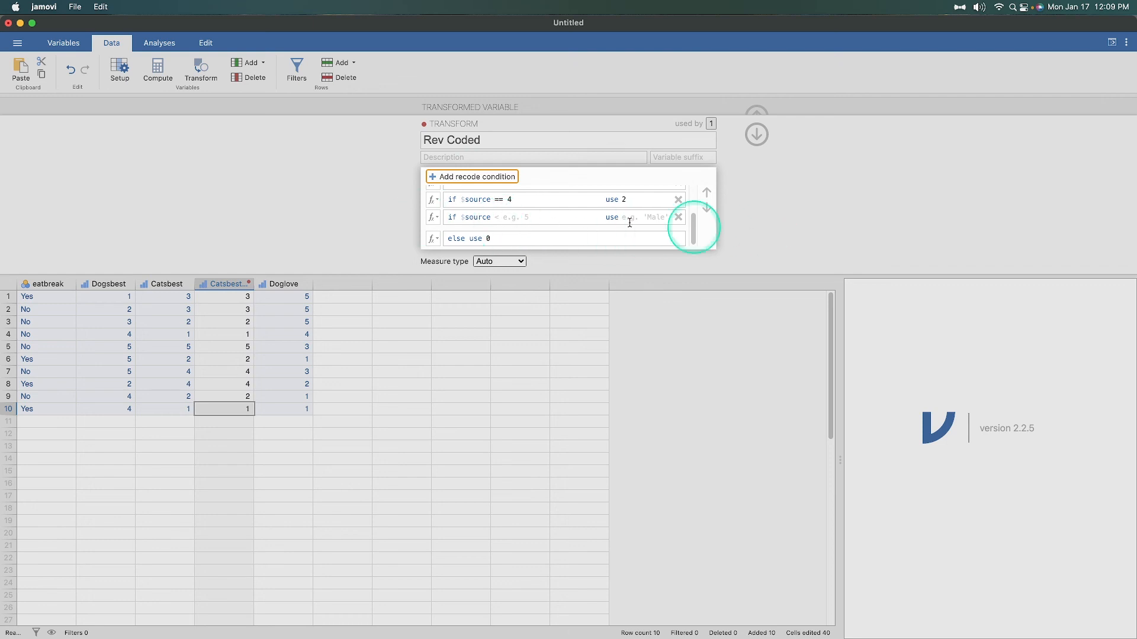
left_click(494, 199)
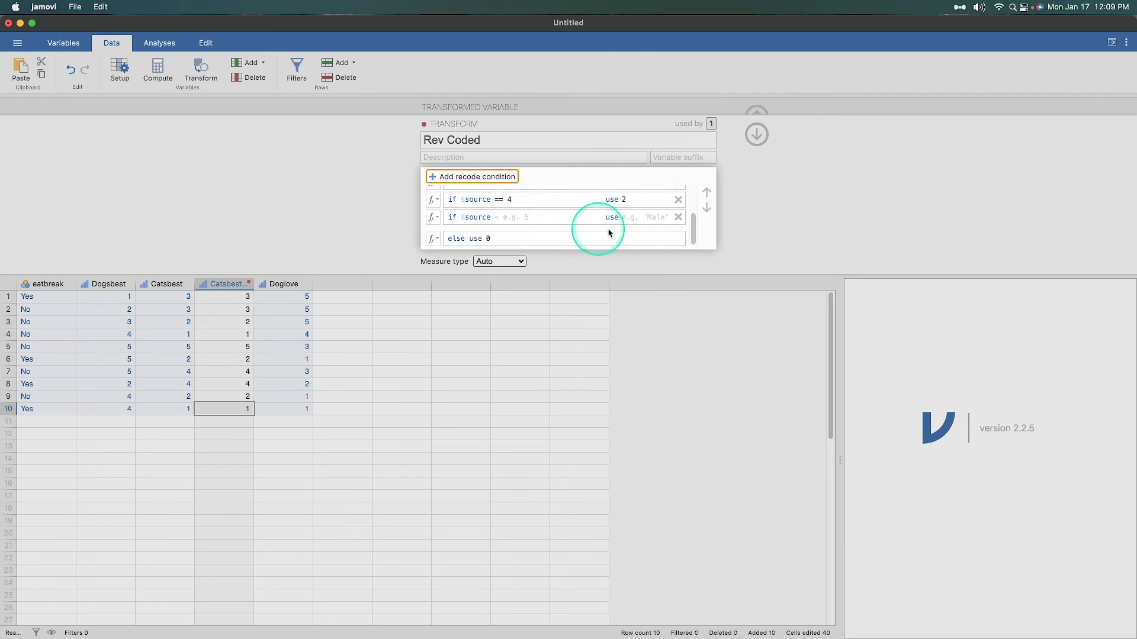
left_click(516, 217)
type("== 5")
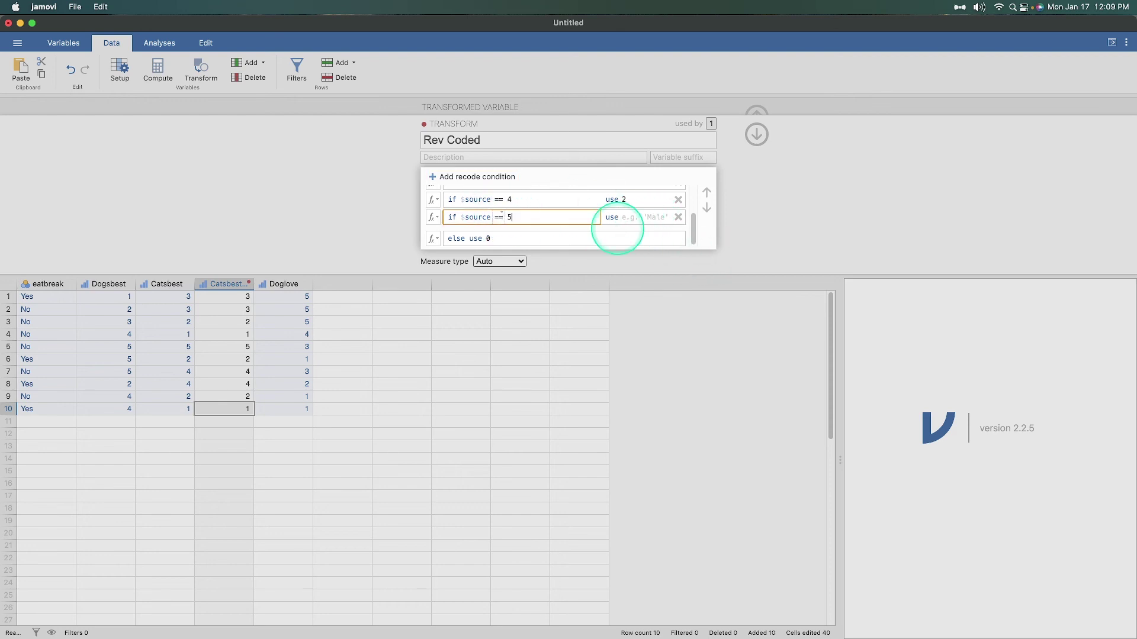
left_click(617, 217)
type("1")
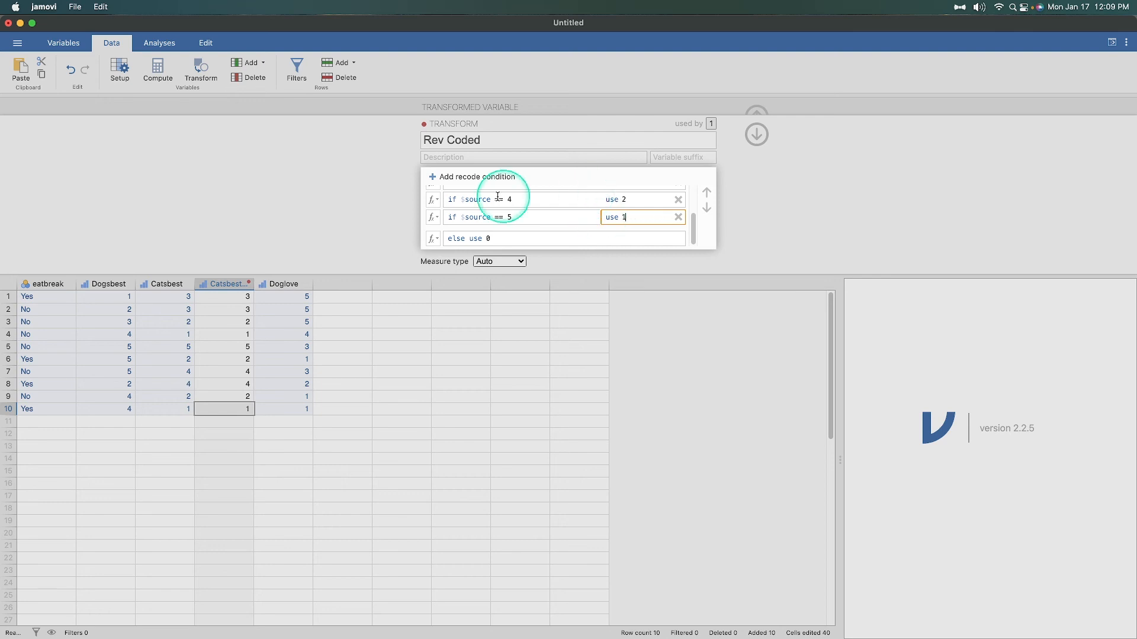
scroll(533, 205, "up", 3)
scroll(545, 196, "down", 3)
scroll(541, 201, "up", 3)
scroll(538, 206, "down", 3)
scroll(537, 207, "up", 1)
scroll(542, 213, "down", 1)
scroll(547, 213, "up", 1)
scroll(651, 211, "down", 1)
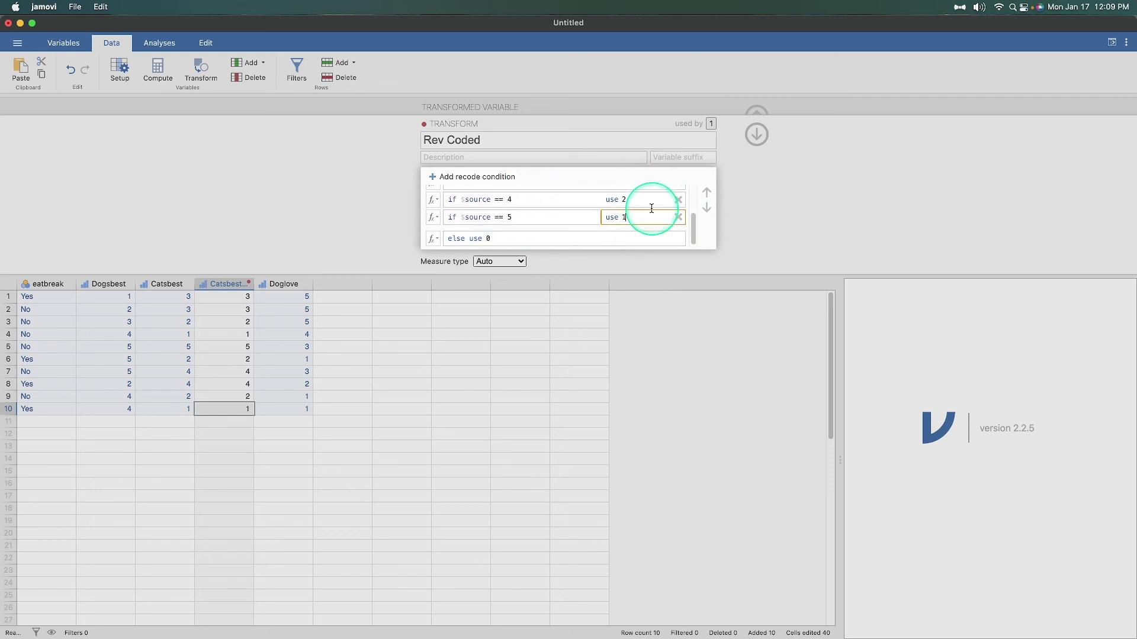
Step: Apply the Rev Coded transform, collapse the editor and widen the Catsbest - Rev Coded column
left_click(790, 215)
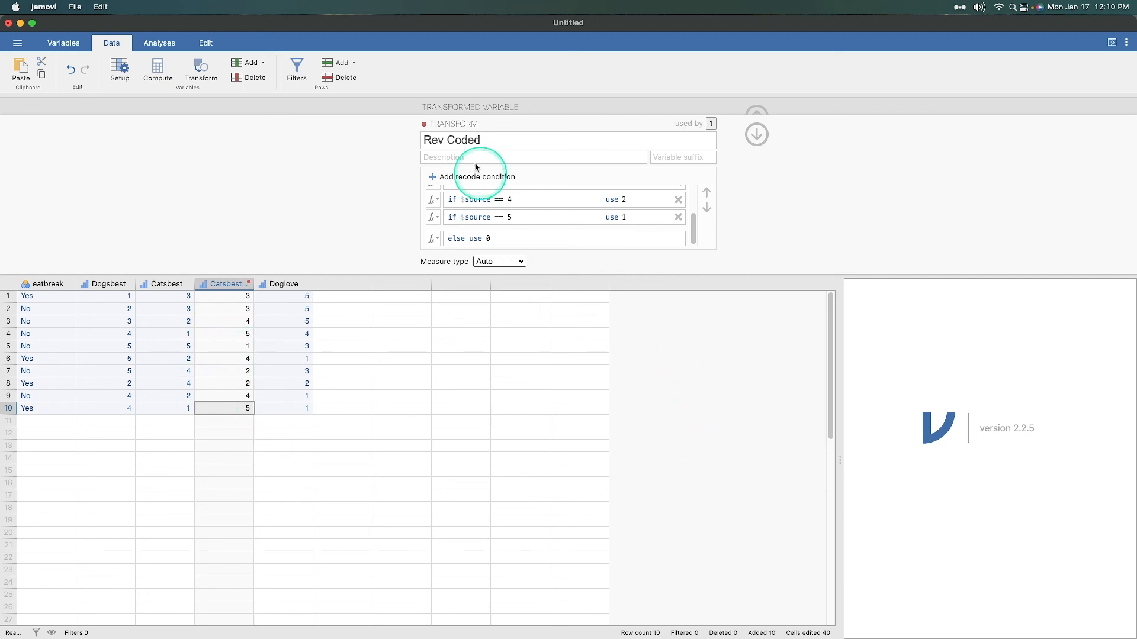
left_click(756, 134)
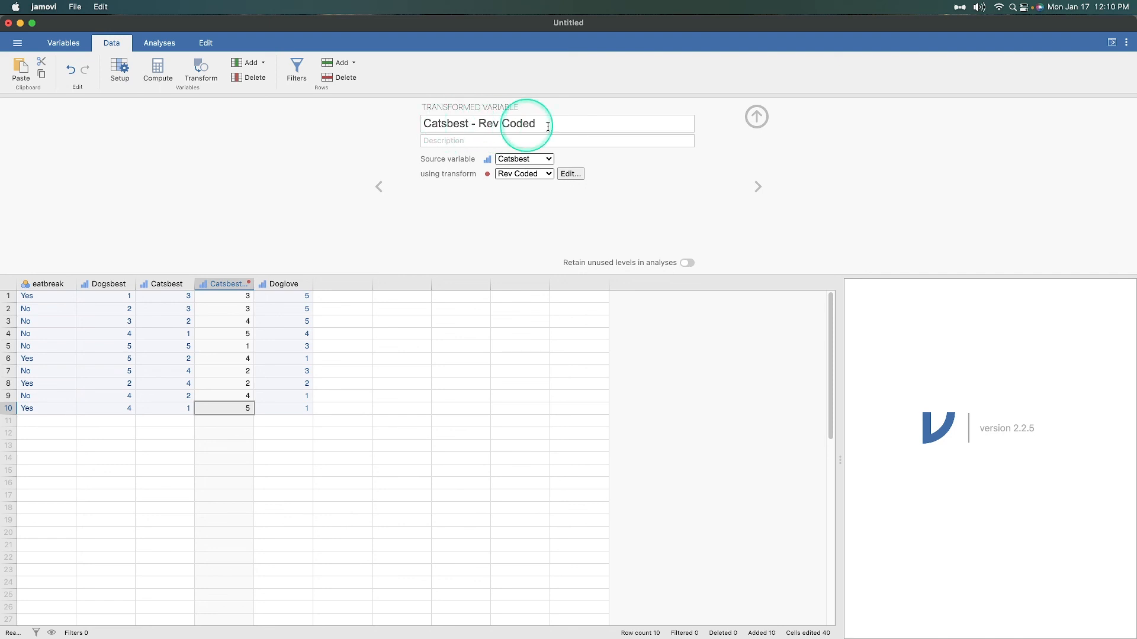
mouse_move(255, 284)
left_mouse_down()
mouse_move(330, 284)
mouse_move(296, 285)
left_mouse_up()
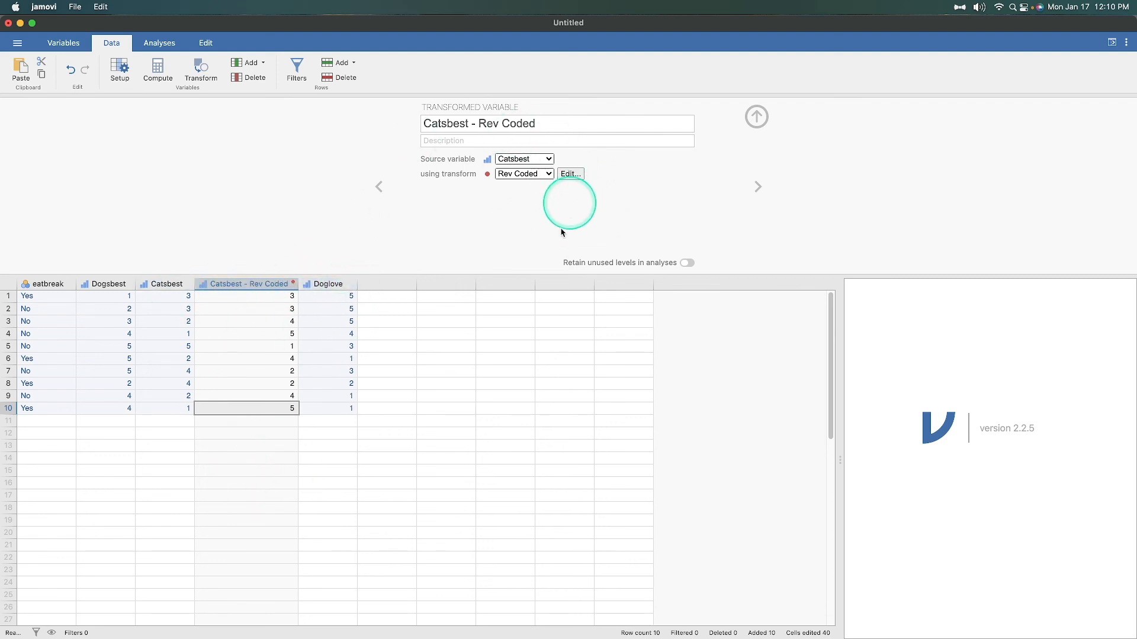
Step: Create a transformed Doglove (2) variable and view the available transforms
left_click(328, 284)
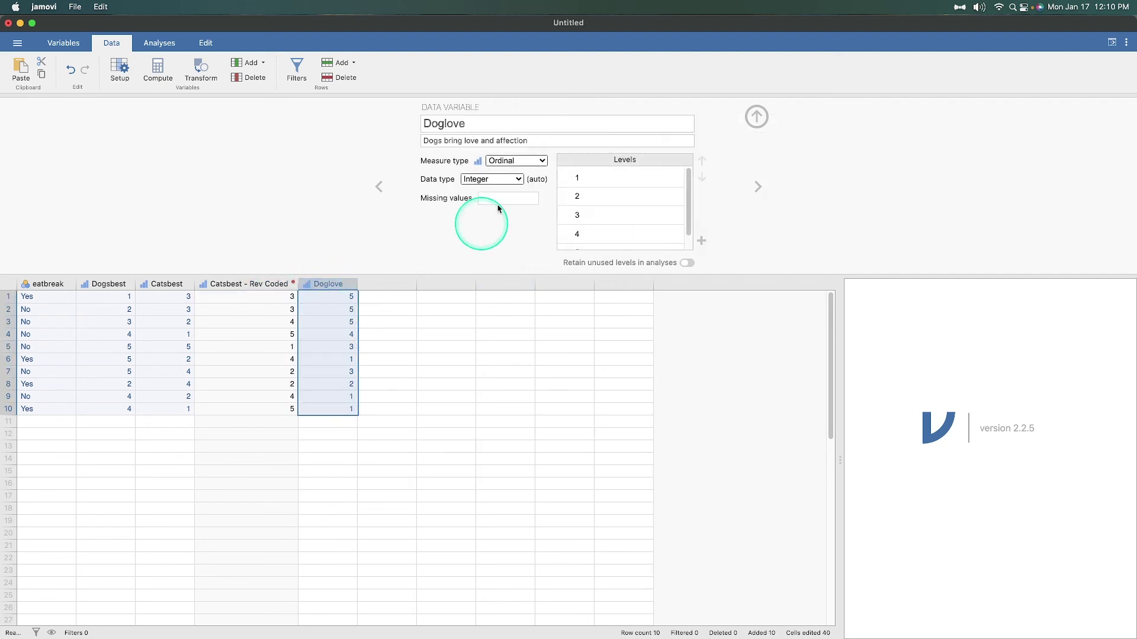
left_click(206, 72)
left_click(525, 174)
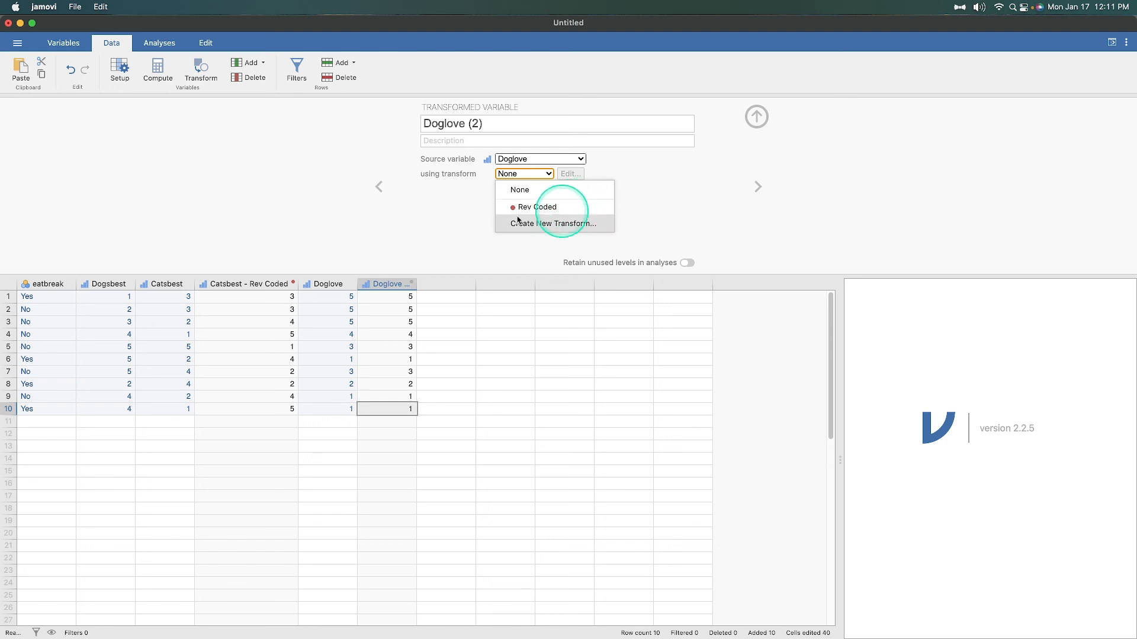
mouse_move(538, 207)
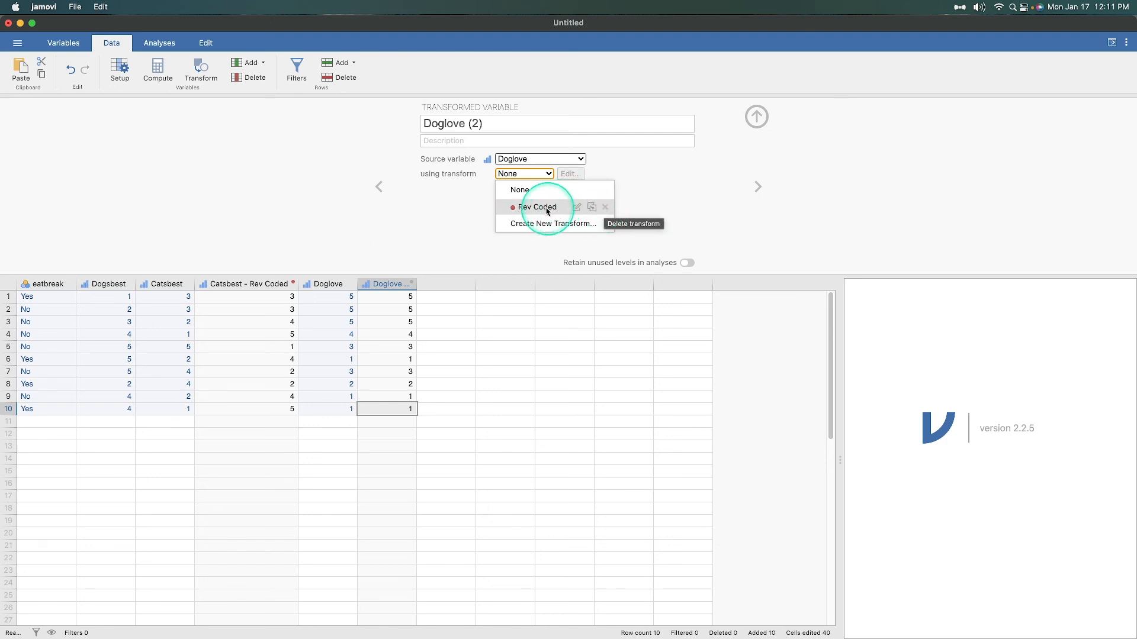
Step: Delete the Doglove (2) column again via Delete Variable
left_click(391, 284)
right_click(391, 285)
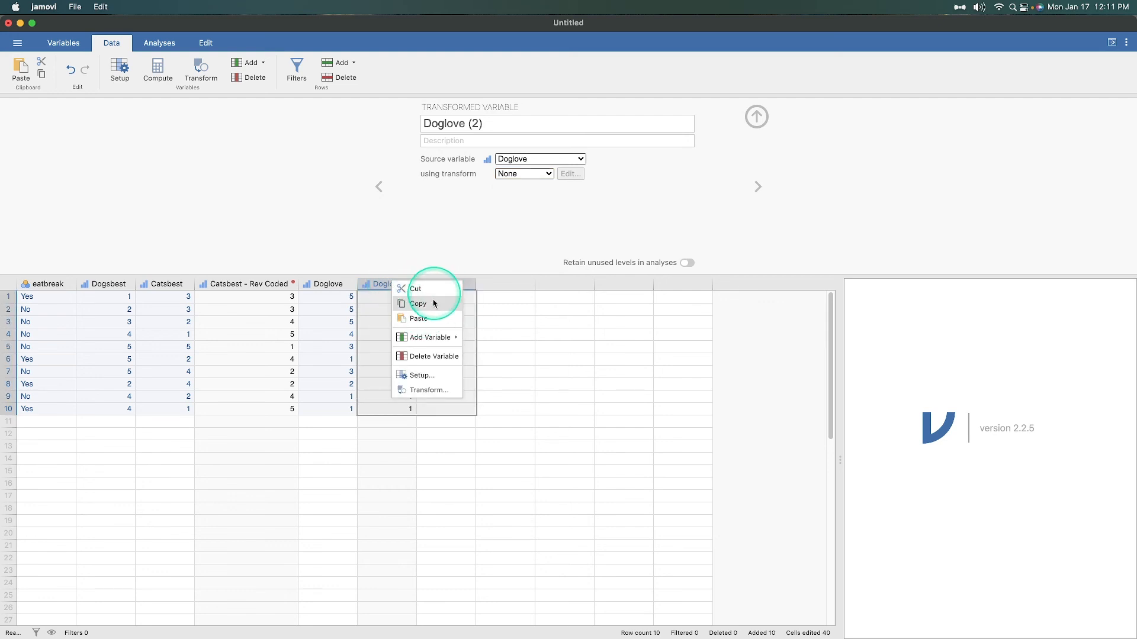
left_click(434, 356)
Step: Confirm deleting the Doglove (2) column, leaving the dataset ending at Doglove
left_click(526, 207)
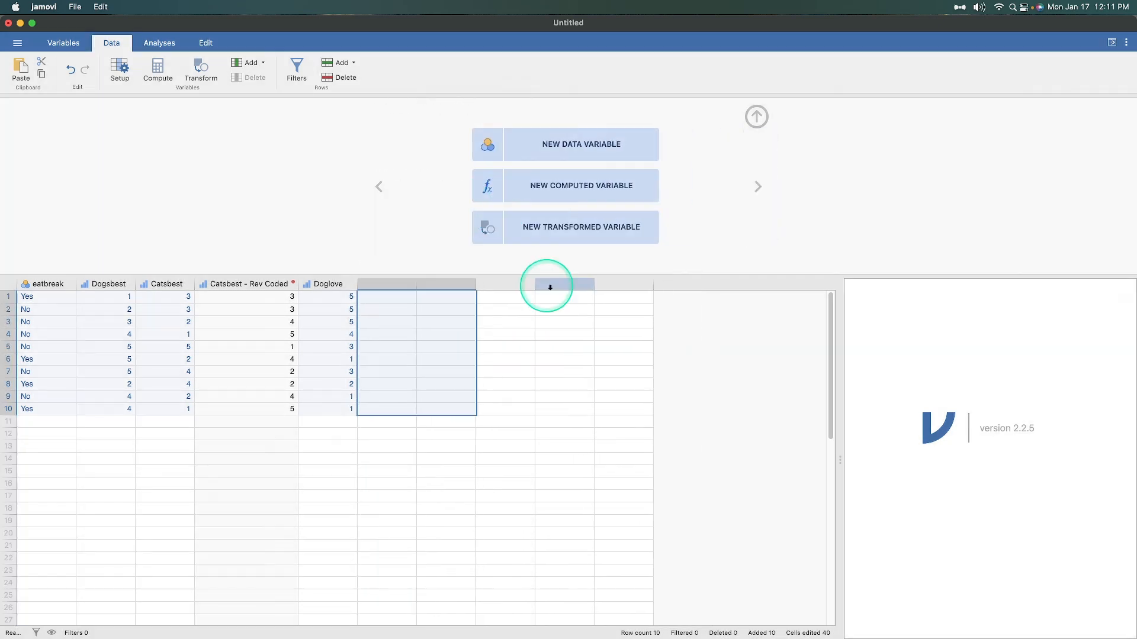
left_click(387, 346)
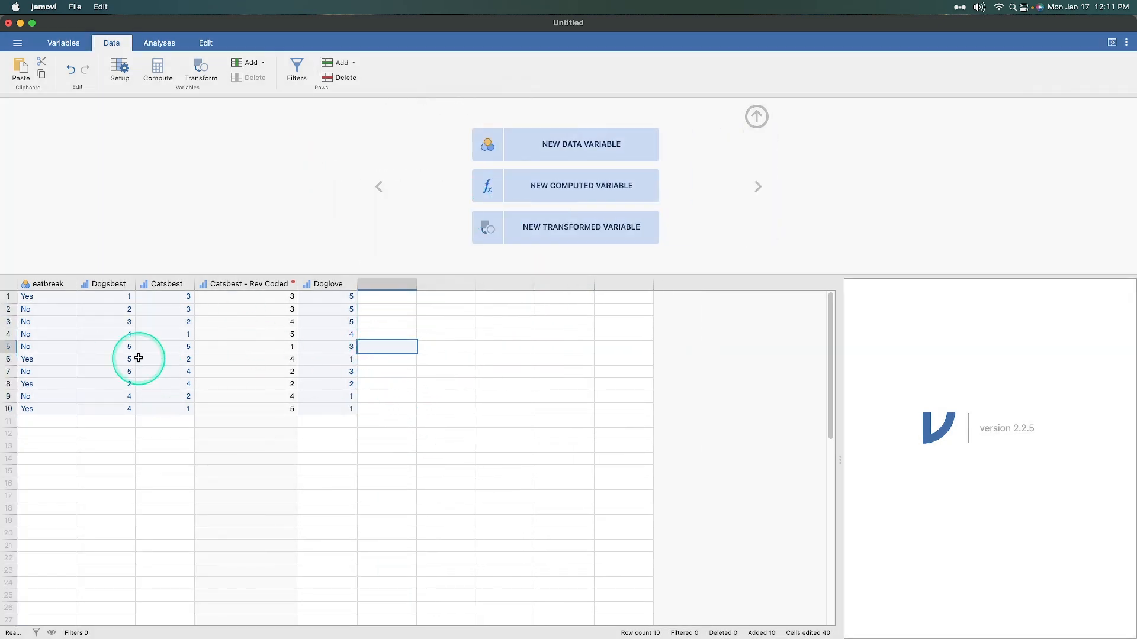